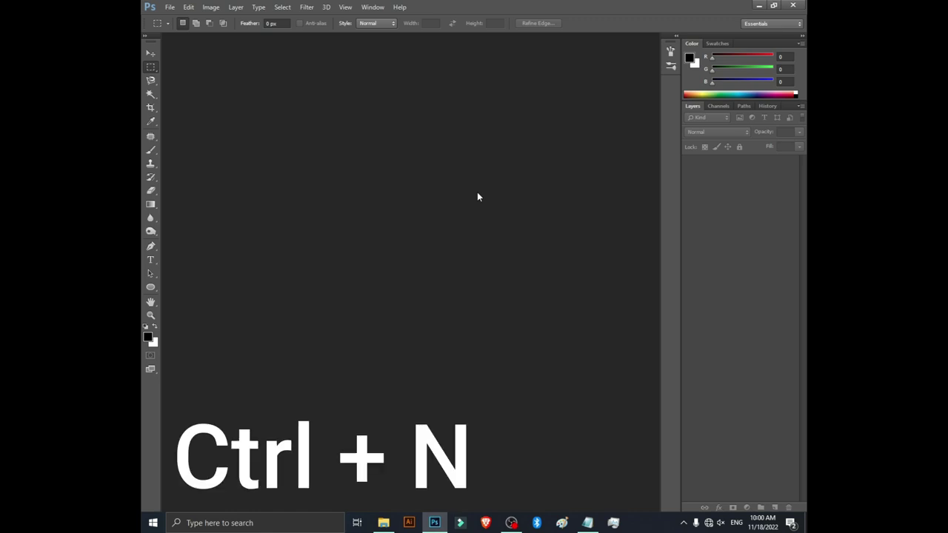
Step: Create a 4500 × 5000 px, 300 ppi white document named 'T-Shirt Art 3'
{"action": "key", "text": "ctrl+n"}
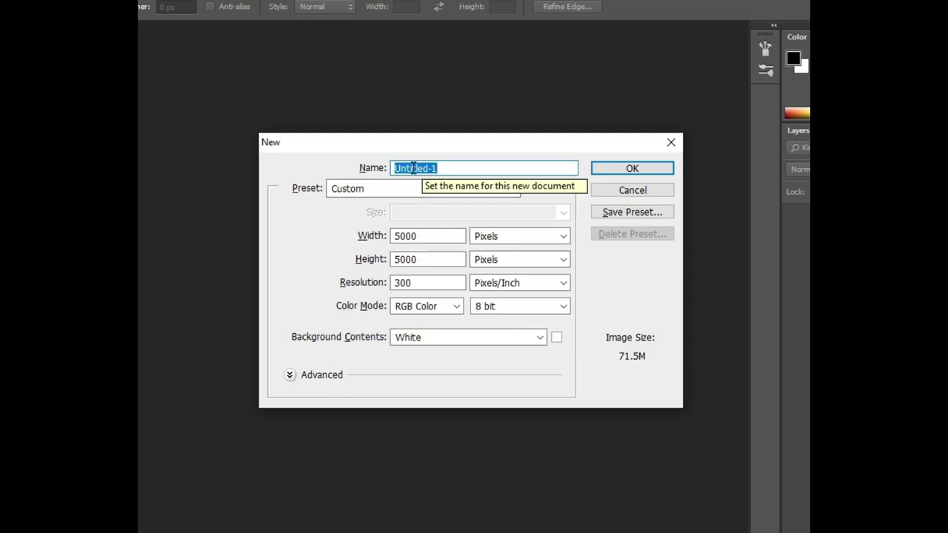
{"action": "type", "text": "T-Shirt Art 3"}
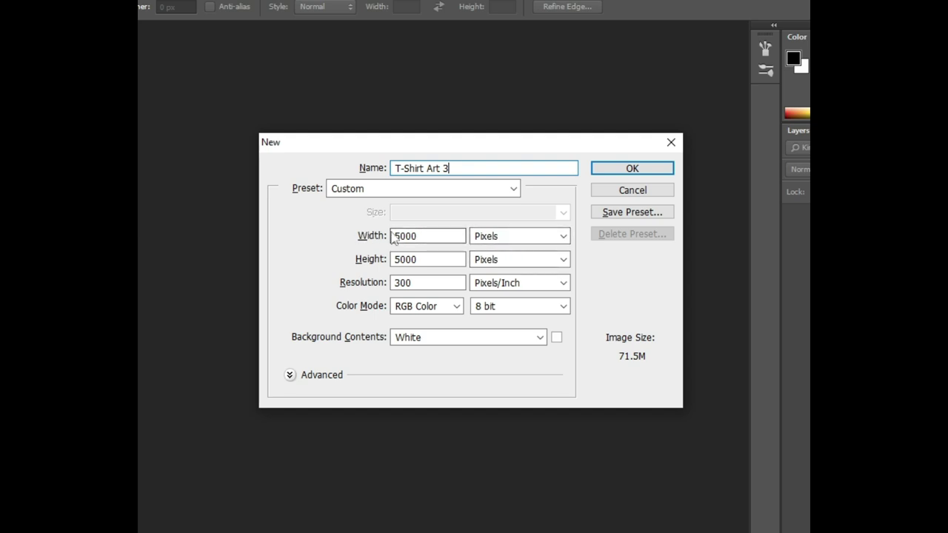
{"action": "left_click_drag", "start_coordinate": [429, 235], "coordinate": [345, 235]}
{"action": "type", "text": "450"}
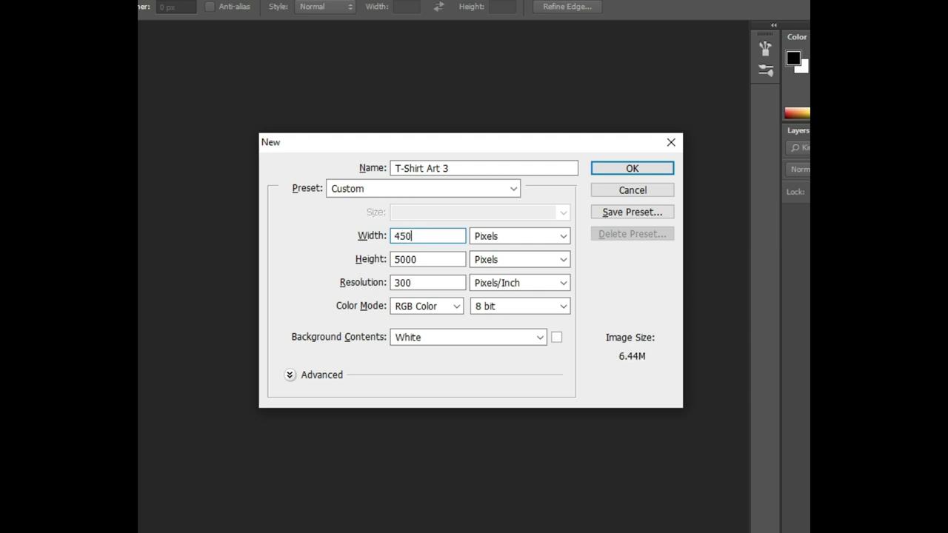
{"action": "type", "text": "0"}
{"action": "left_click", "coordinate": [631, 165]}
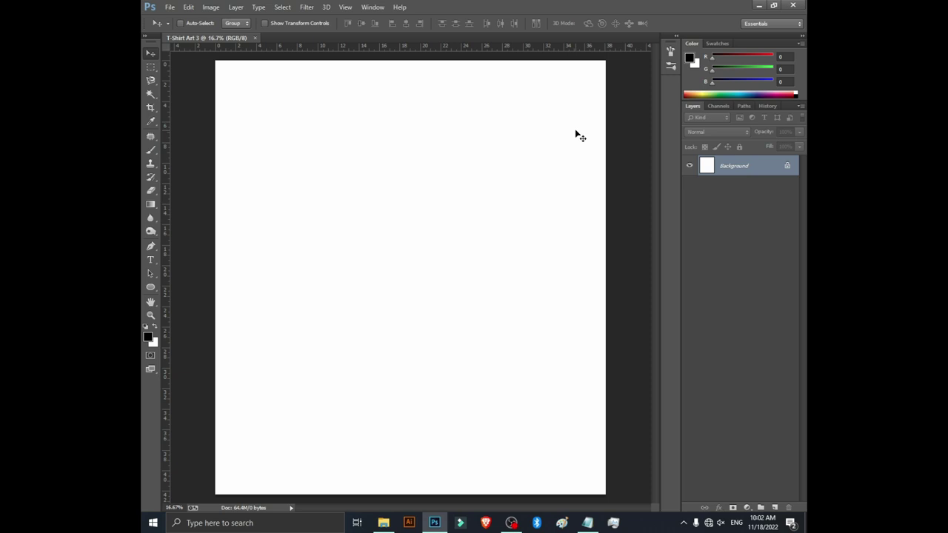
Step: Save the document and add a dark grey (#343333) Solid Color fill layer
{"action": "key", "text": "ctrl+s"}
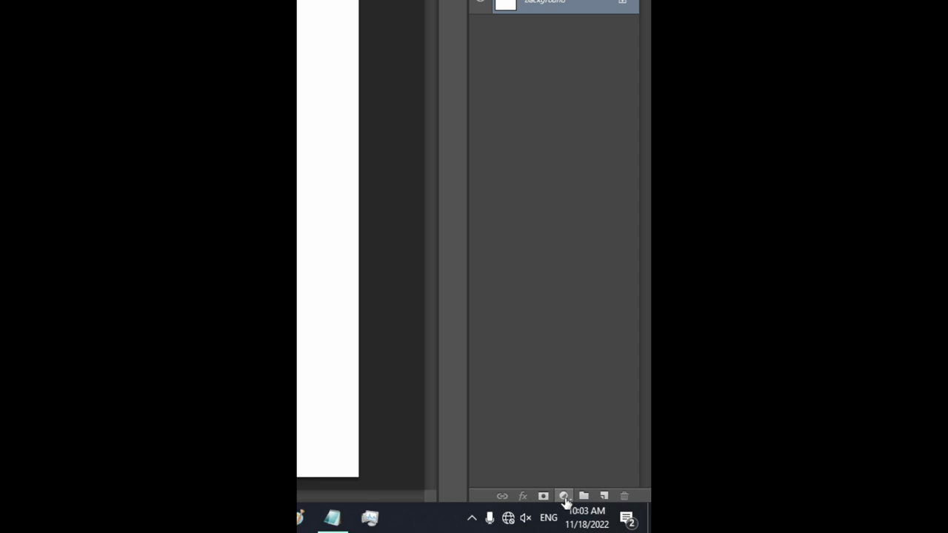
{"action": "left_click", "coordinate": [563, 496]}
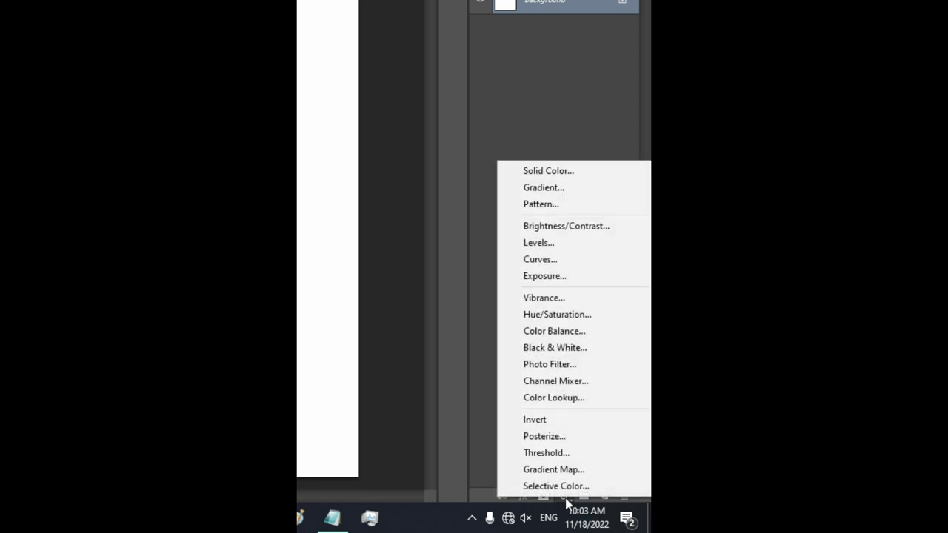
{"action": "left_click", "coordinate": [551, 171]}
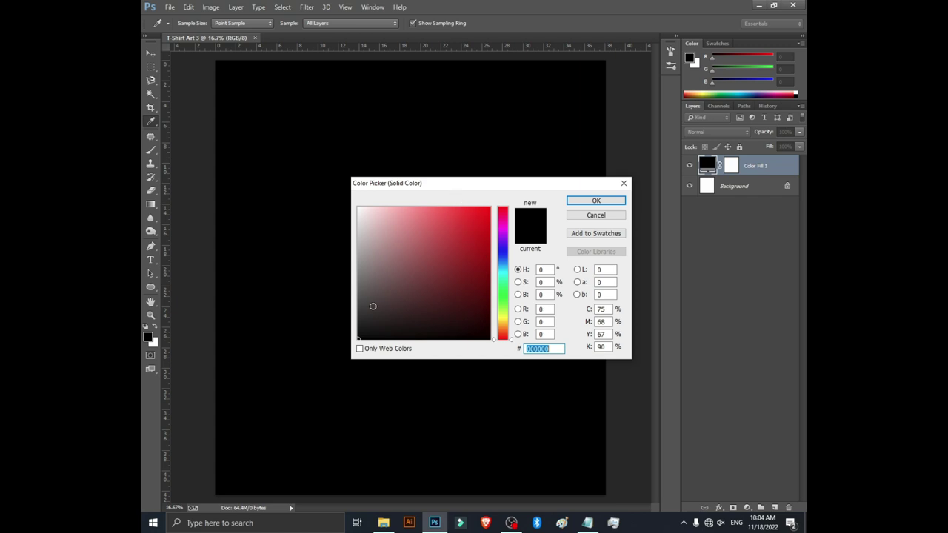
{"action": "left_click", "coordinate": [359, 312]}
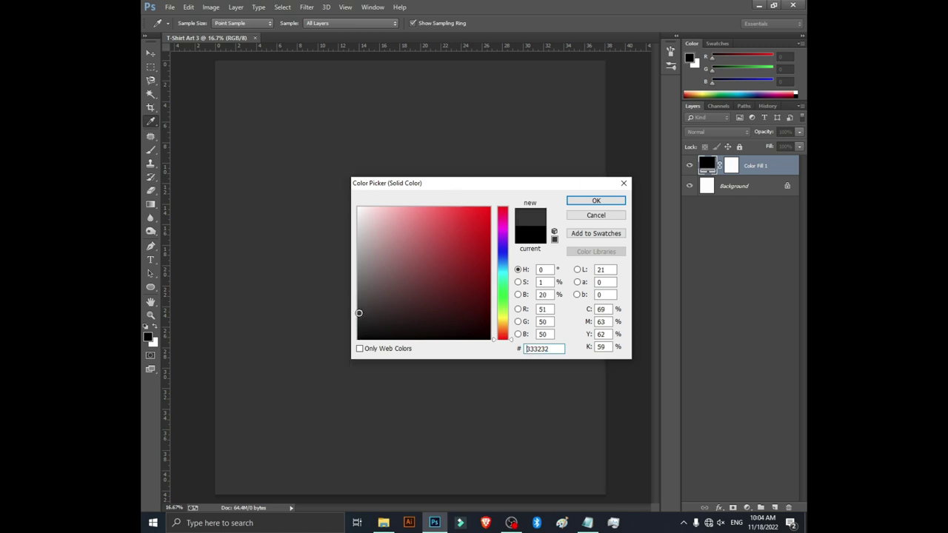
{"action": "left_click", "coordinate": [357, 306]}
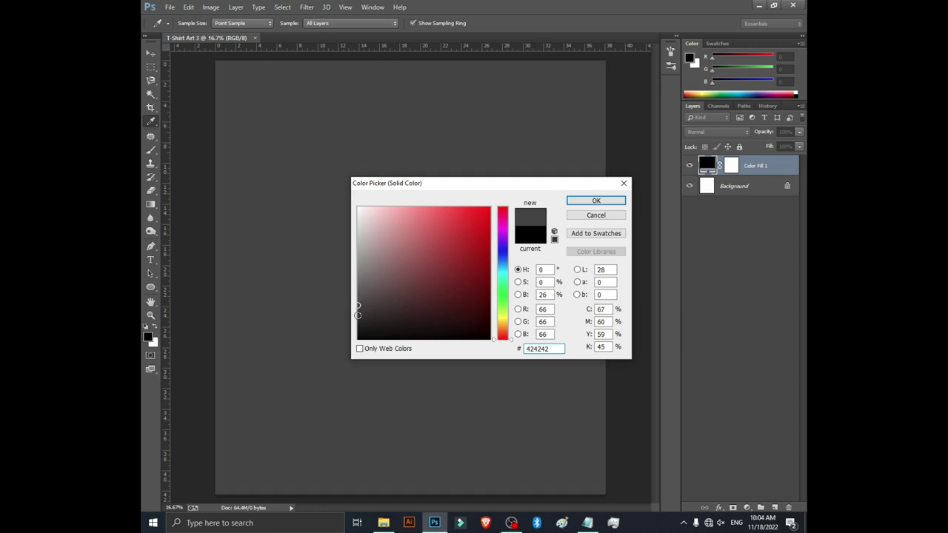
{"action": "left_click", "coordinate": [358, 316]}
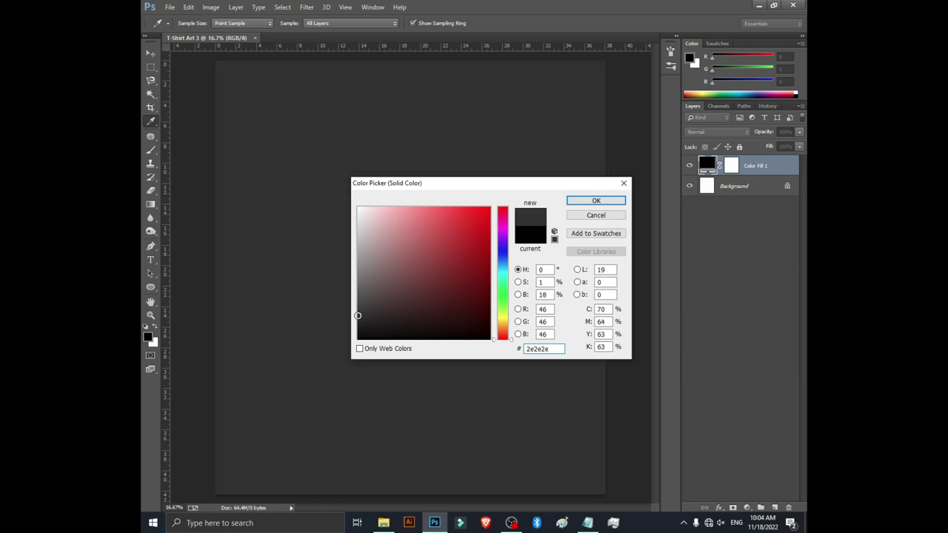
{"action": "left_click", "coordinate": [359, 310]}
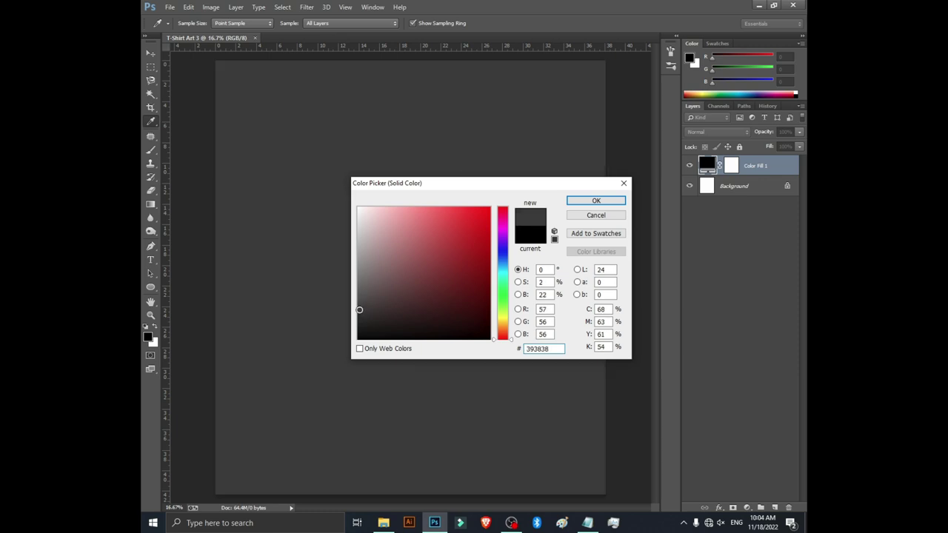
{"action": "left_click", "coordinate": [595, 203]}
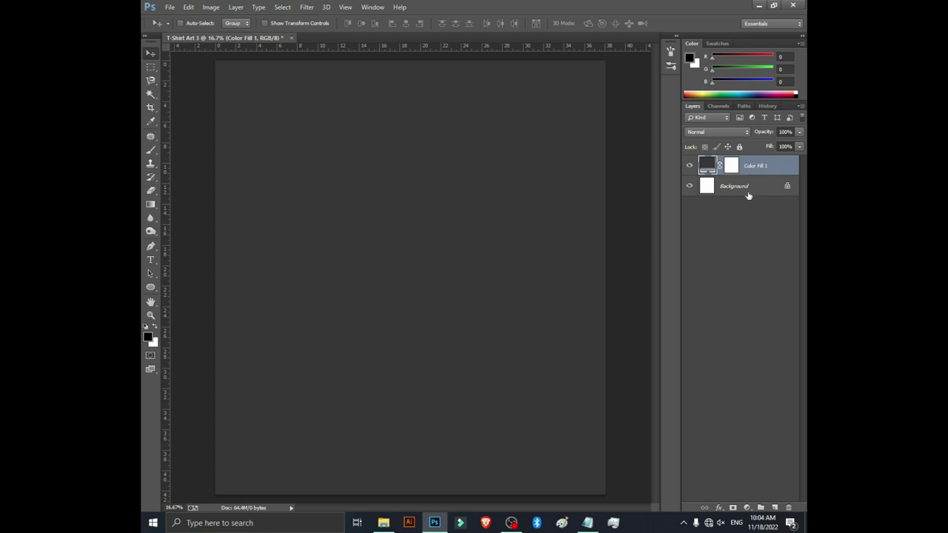
Step: Browse the panel list and view options without changing anything
{"action": "left_click", "coordinate": [371, 8]}
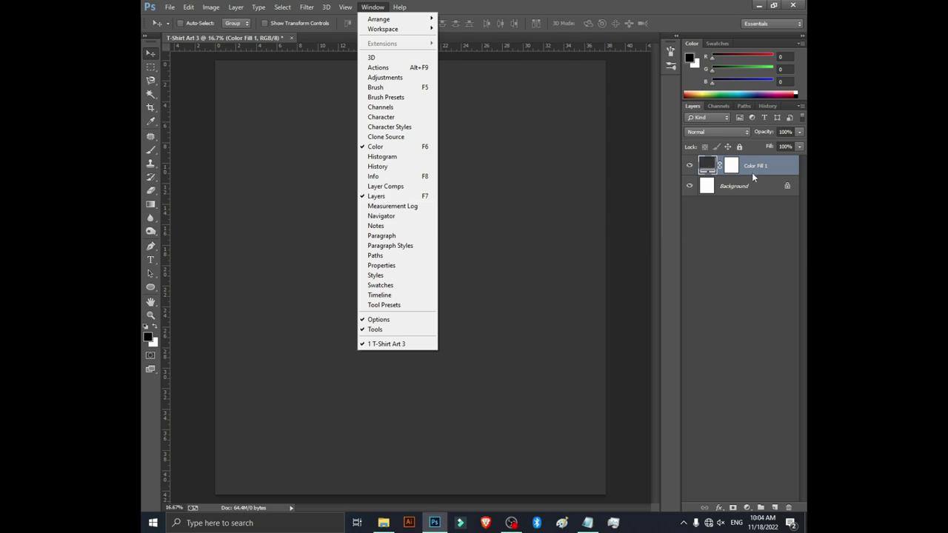
{"action": "left_click", "coordinate": [444, 156]}
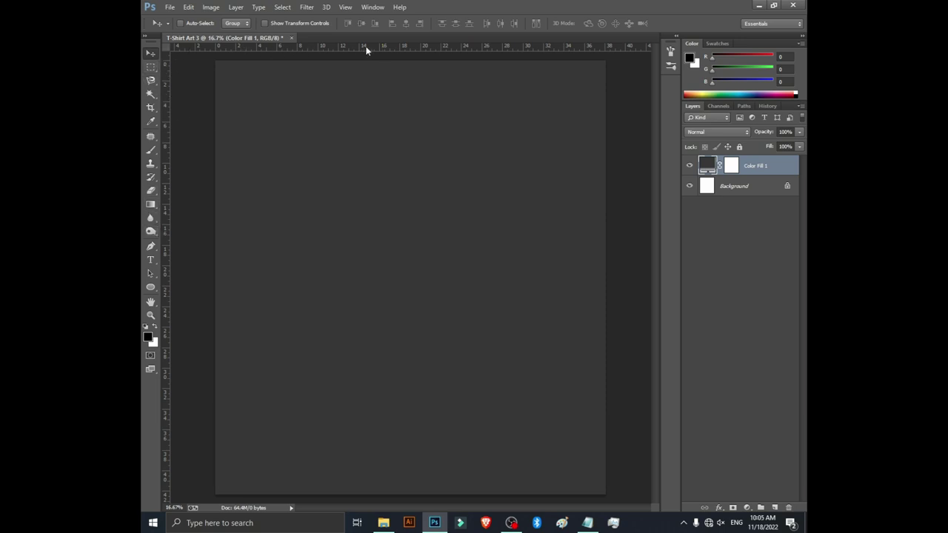
{"action": "left_click", "coordinate": [347, 9]}
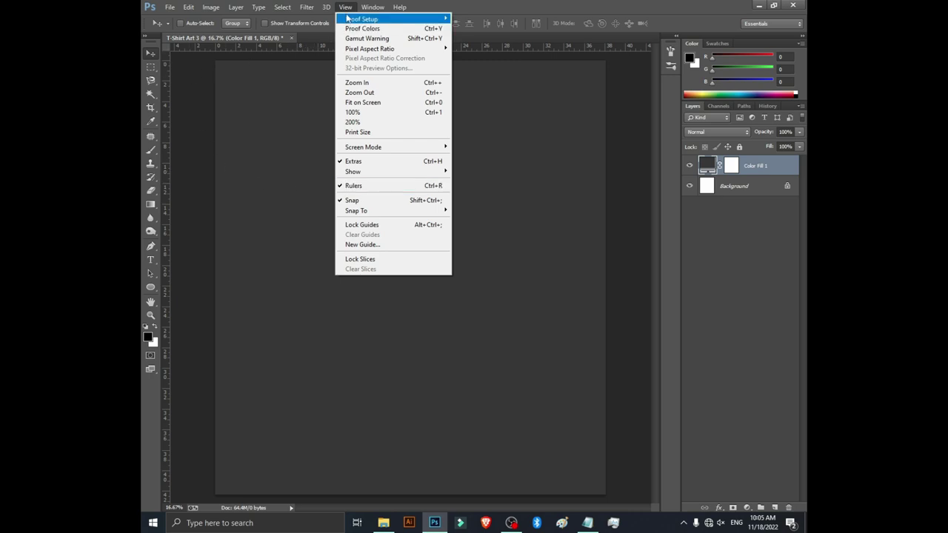
{"action": "left_click", "coordinate": [328, 46]}
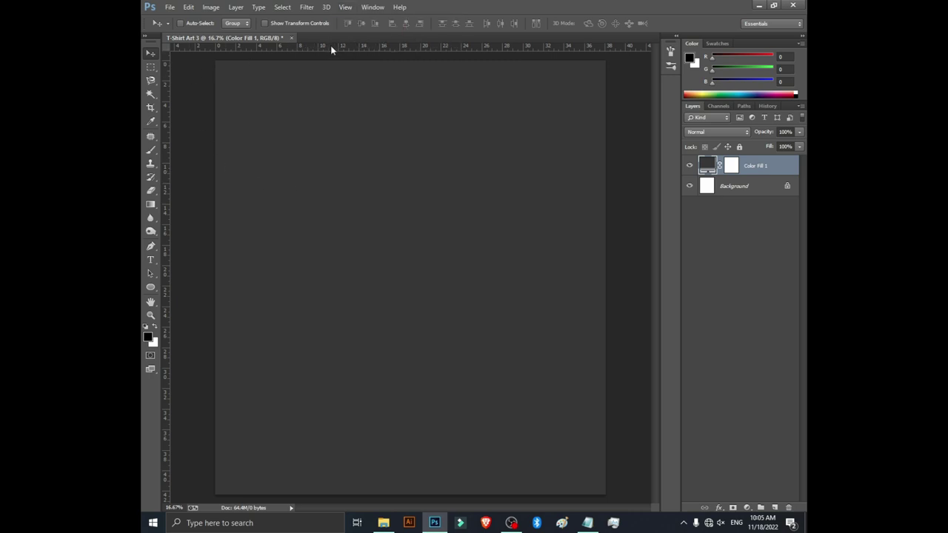
Step: Drag two horizontal guides near the top edge and add an empty Layer 1
{"action": "left_click_drag", "start_coordinate": [331, 48], "coordinate": [332, 63]}
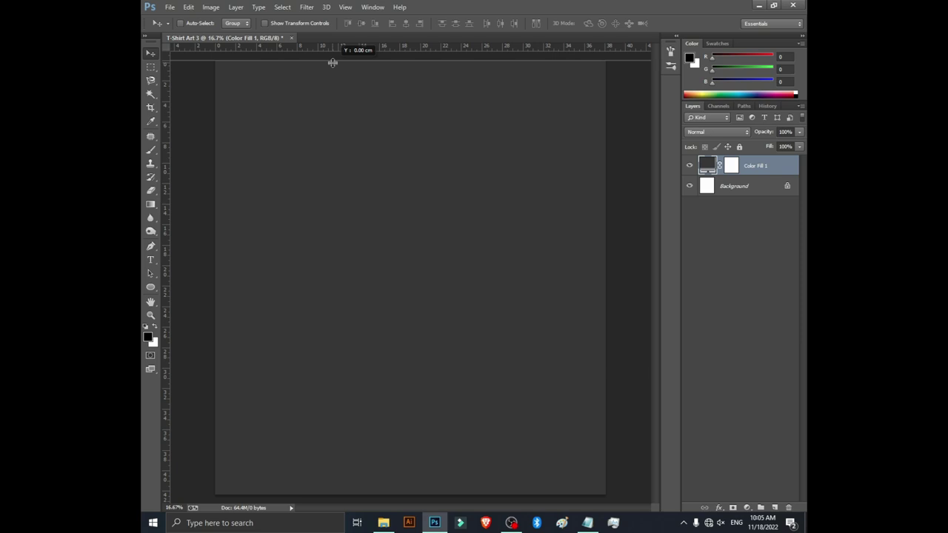
{"action": "left_click_drag", "start_coordinate": [332, 63], "coordinate": [333, 64]}
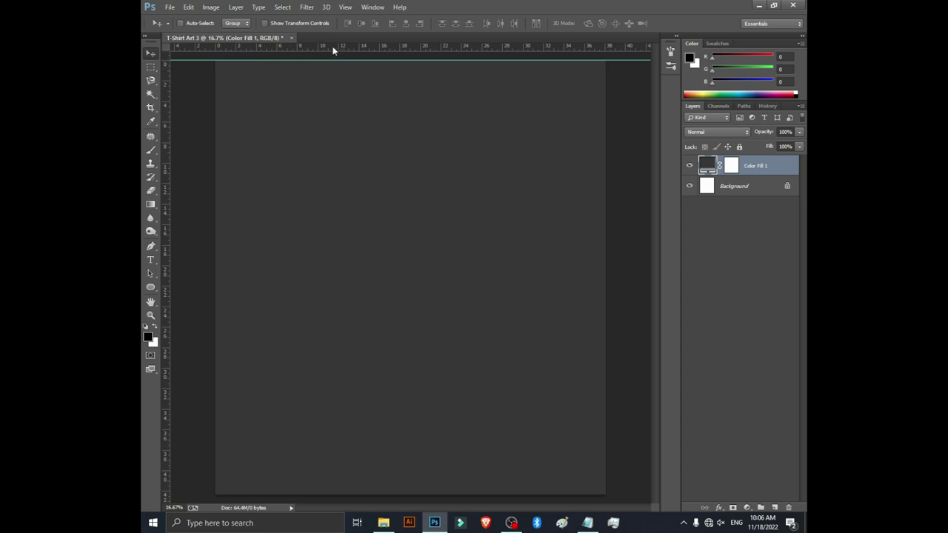
{"action": "mouse_move", "coordinate": [333, 50]}
{"action": "left_mouse_down"}
{"action": "mouse_move", "coordinate": [336, 69]}
{"action": "mouse_move", "coordinate": [176, 72]}
{"action": "mouse_move", "coordinate": [202, 71]}
{"action": "left_mouse_up"}
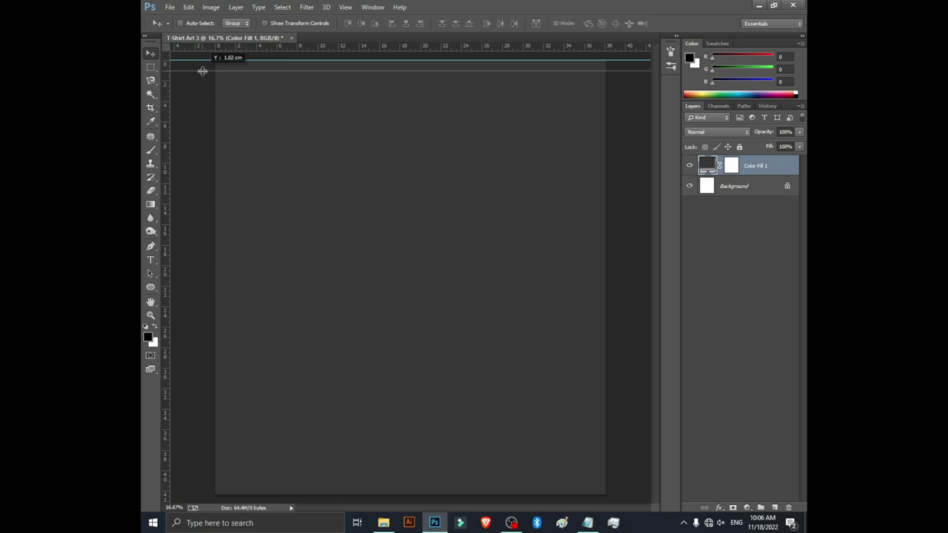
{"action": "left_click_drag", "start_coordinate": [202, 71], "coordinate": [202, 71]}
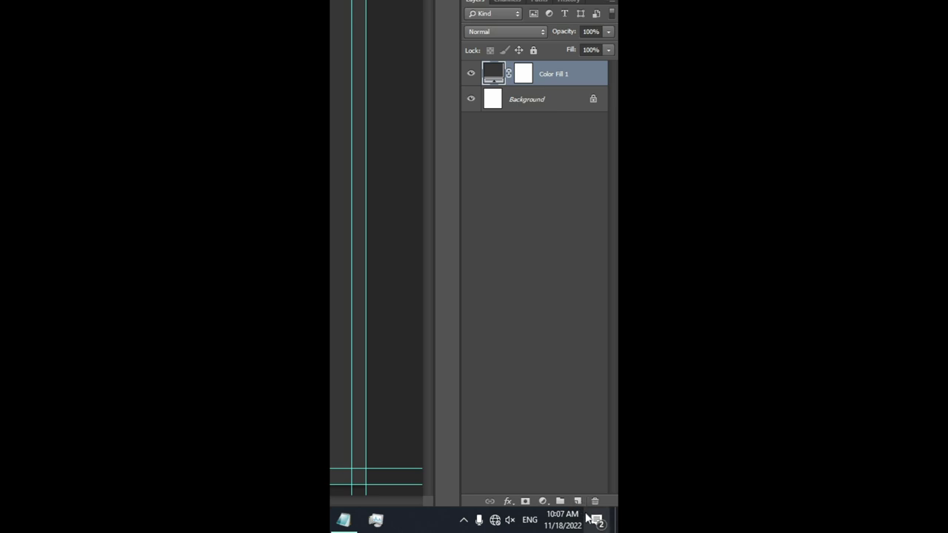
{"action": "left_click", "coordinate": [578, 502]}
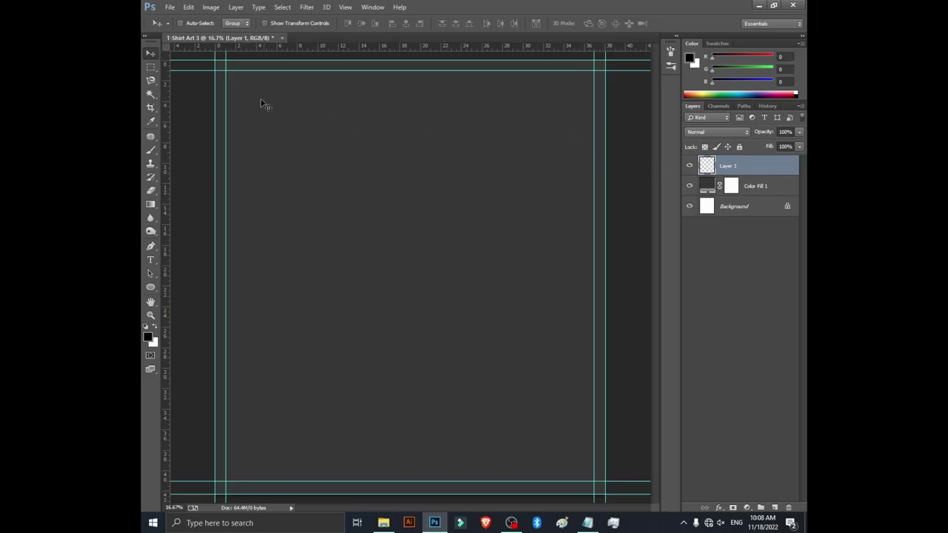
Step: Draw a large circular selection in the canvas centre and fill it with black
{"action": "left_click", "coordinate": [153, 73]}
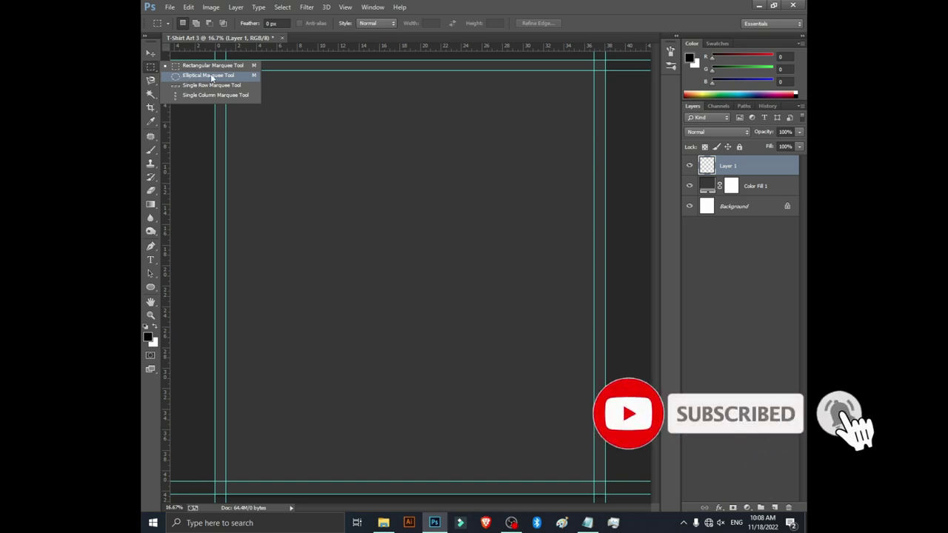
{"action": "left_click", "coordinate": [212, 77]}
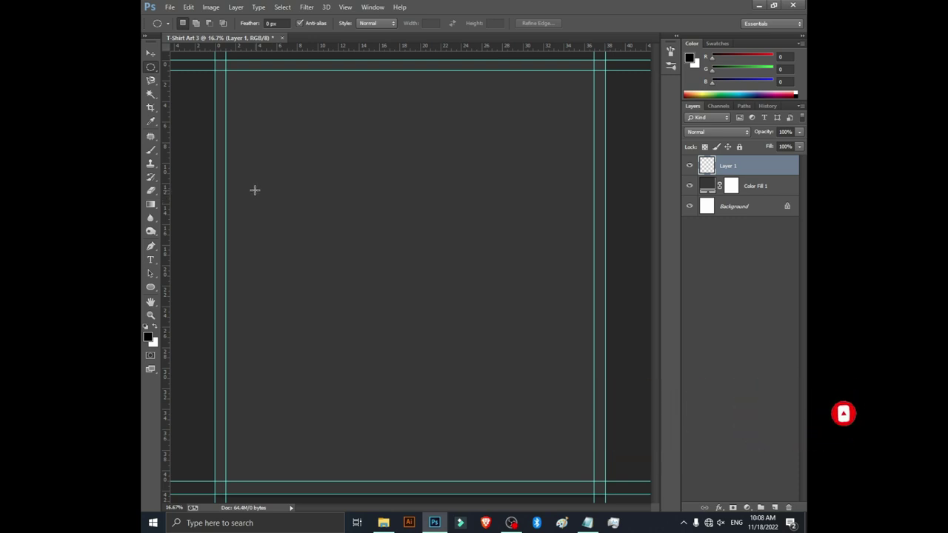
{"action": "mouse_move", "coordinate": [248, 167]}
{"action": "left_mouse_down"}
{"action": "mouse_move", "coordinate": [391, 347]}
{"action": "mouse_move", "coordinate": [521, 442]}
{"action": "mouse_move", "coordinate": [606, 467]}
{"action": "left_mouse_up"}
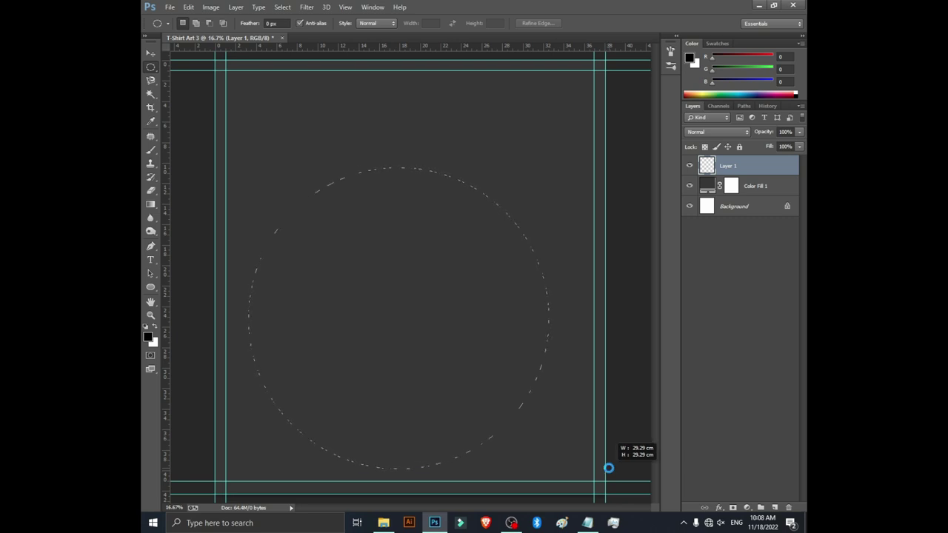
{"action": "left_click_drag", "start_coordinate": [608, 467], "coordinate": [608, 468]}
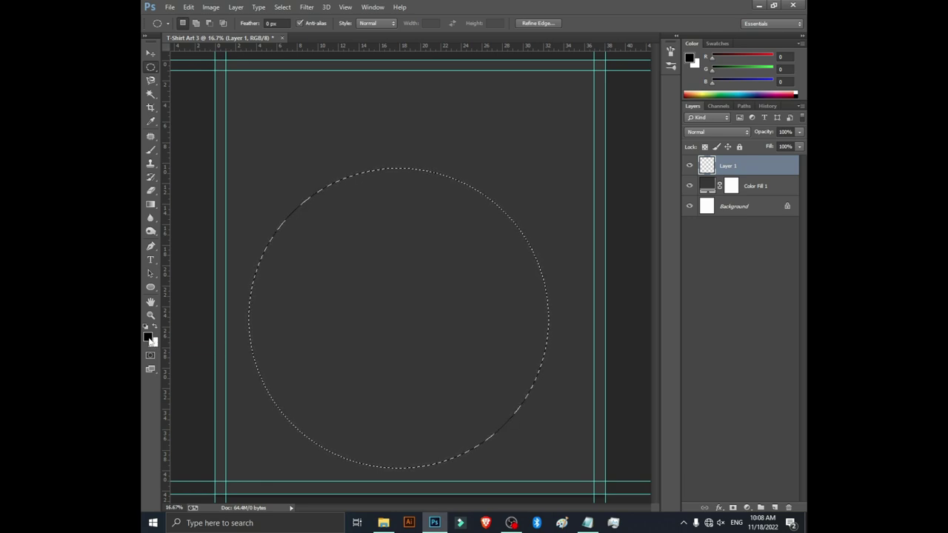
{"action": "left_click", "coordinate": [149, 337]}
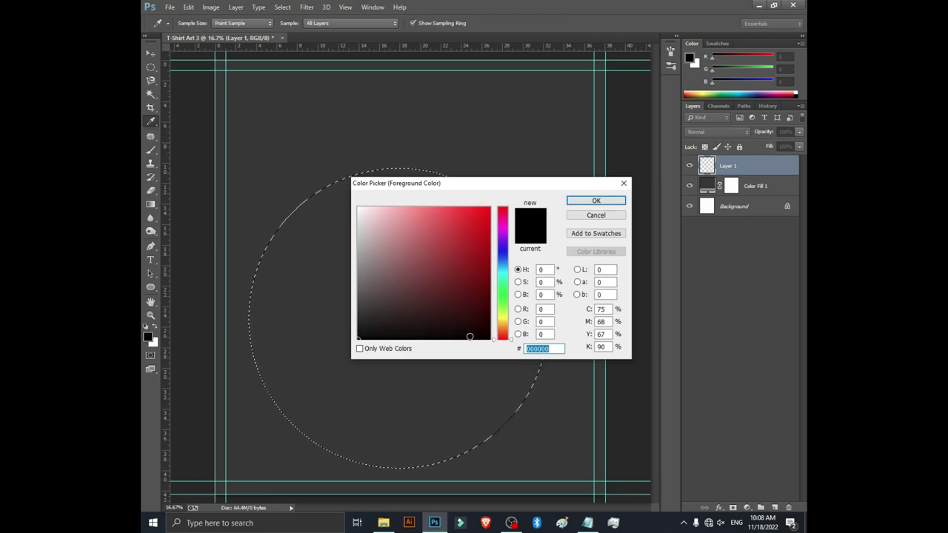
{"action": "left_click", "coordinate": [596, 200]}
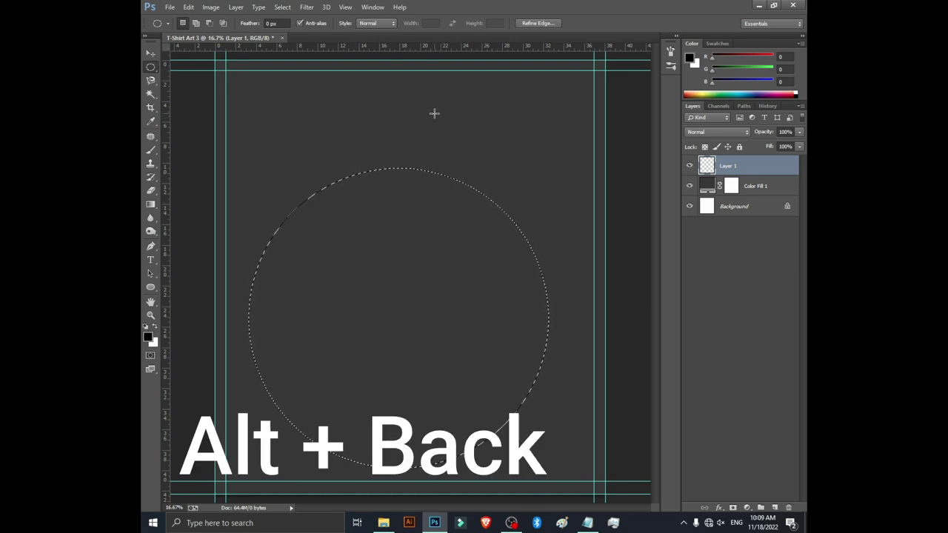
{"action": "key", "text": "alt"}
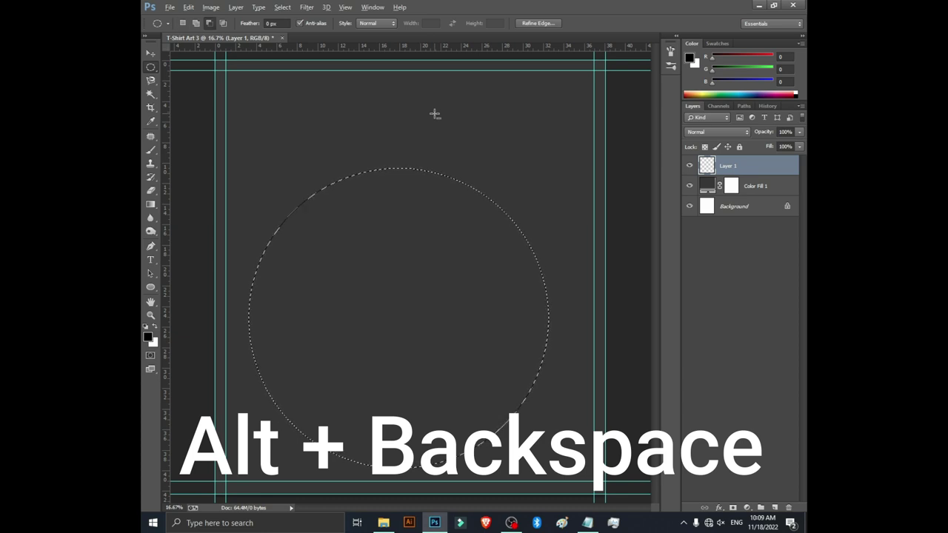
{"action": "key", "text": "alt+BackSpace"}
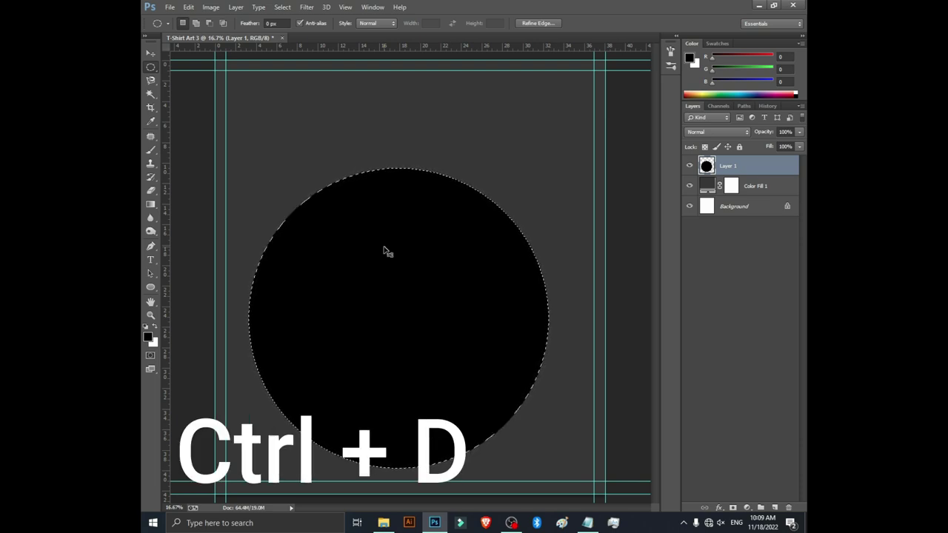
{"action": "key", "text": "ctrl+d"}
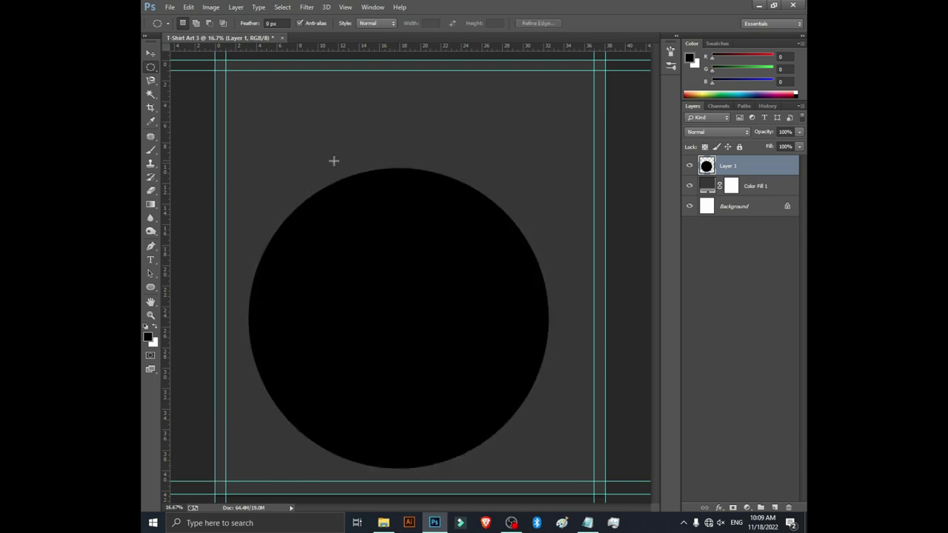
Step: Move the black circle on Layer 1 slightly lower to centre it between the guides
{"action": "key", "text": "v"}
{"action": "left_click_drag", "start_coordinate": [424, 340], "coordinate": [433, 323]}
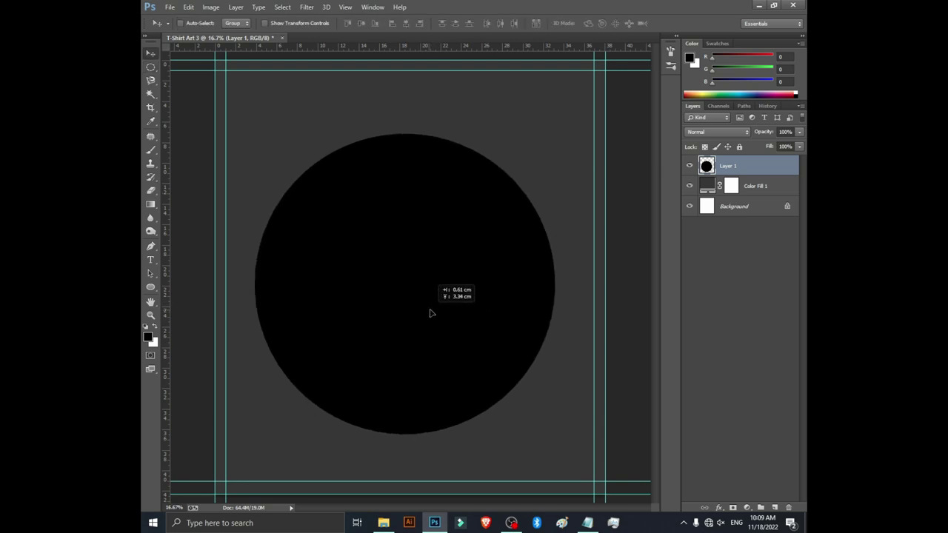
{"action": "left_click_drag", "start_coordinate": [434, 323], "coordinate": [425, 324]}
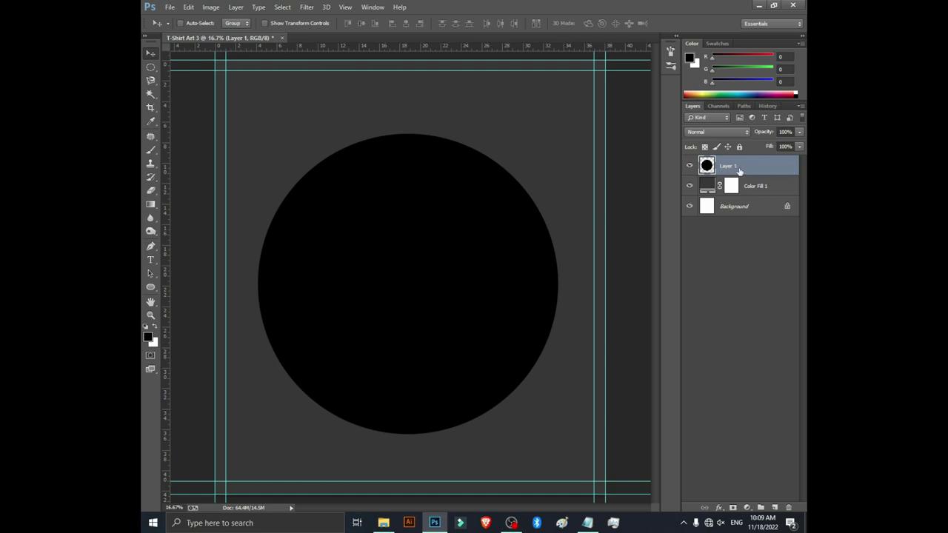
{"action": "left_click", "coordinate": [774, 172]}
{"action": "left_click", "coordinate": [776, 191]}
{"action": "left_click", "coordinate": [773, 169]}
{"action": "mouse_move", "coordinate": [444, 333]}
{"action": "left_mouse_down"}
{"action": "mouse_move", "coordinate": [428, 293]}
{"action": "mouse_move", "coordinate": [425, 307]}
{"action": "mouse_move", "coordinate": [437, 296]}
{"action": "mouse_move", "coordinate": [428, 306]}
{"action": "left_mouse_up"}
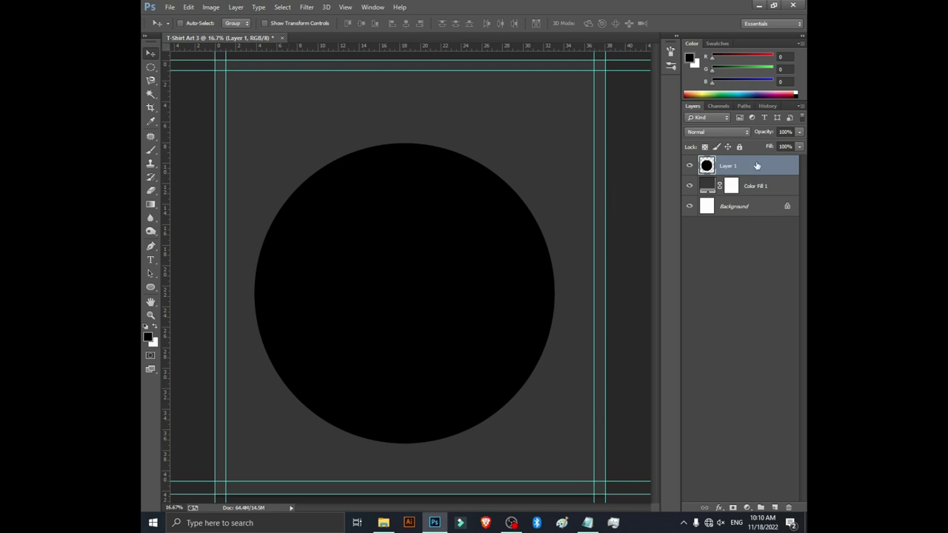
Step: Select a thin horizontal strip across the top of the circle with the Rectangular Marquee
{"action": "left_click", "coordinate": [150, 68]}
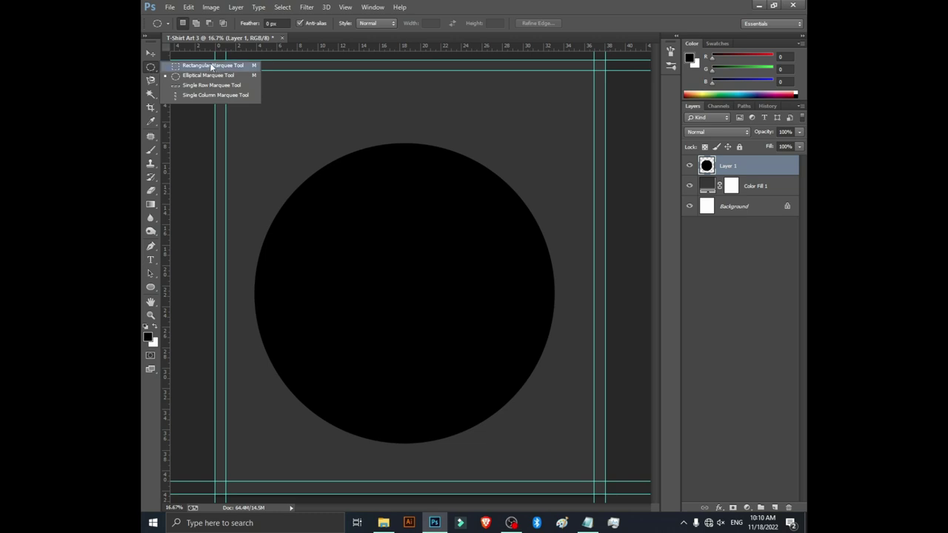
{"action": "left_click", "coordinate": [213, 66]}
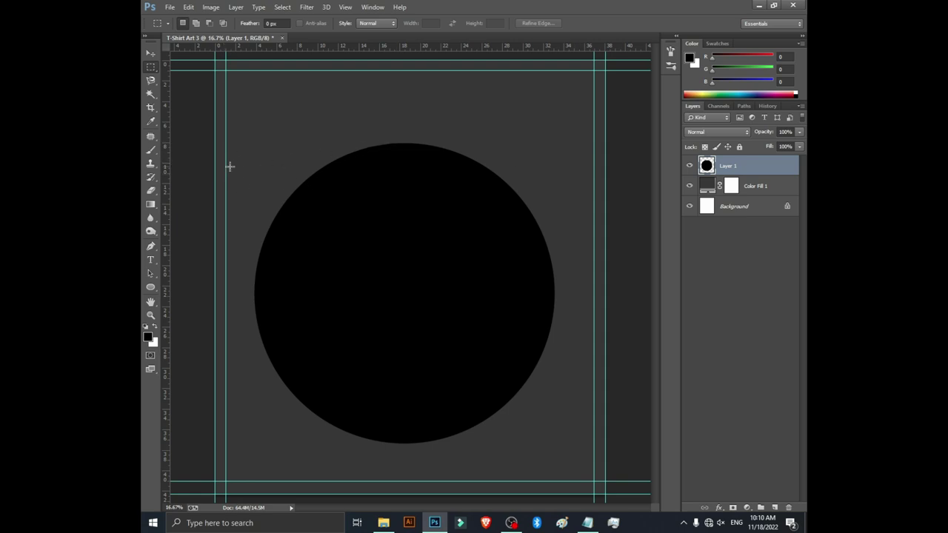
{"action": "mouse_move", "coordinate": [225, 167]}
{"action": "left_mouse_down"}
{"action": "mouse_move", "coordinate": [586, 170]}
{"action": "mouse_move", "coordinate": [593, 190]}
{"action": "mouse_move", "coordinate": [591, 179]}
{"action": "left_mouse_up"}
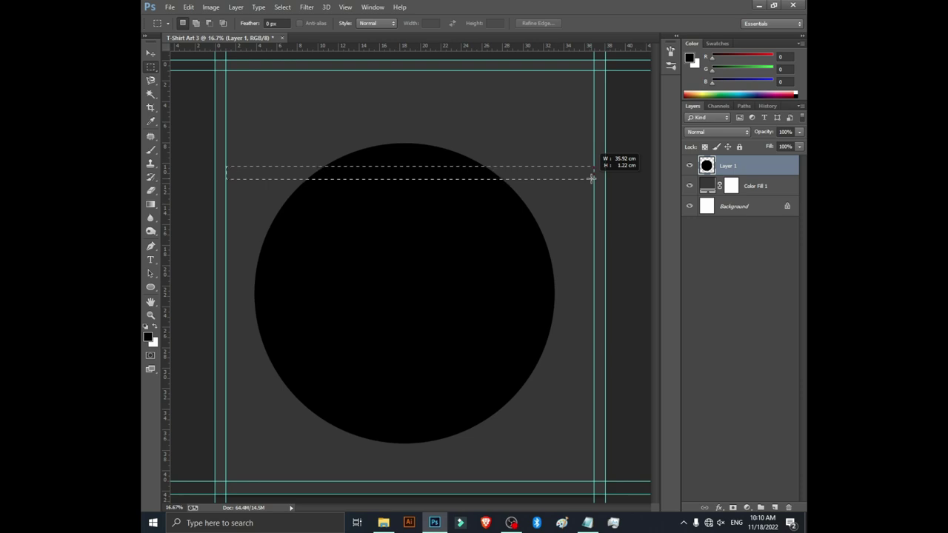
{"action": "left_click_drag", "start_coordinate": [591, 178], "coordinate": [592, 178]}
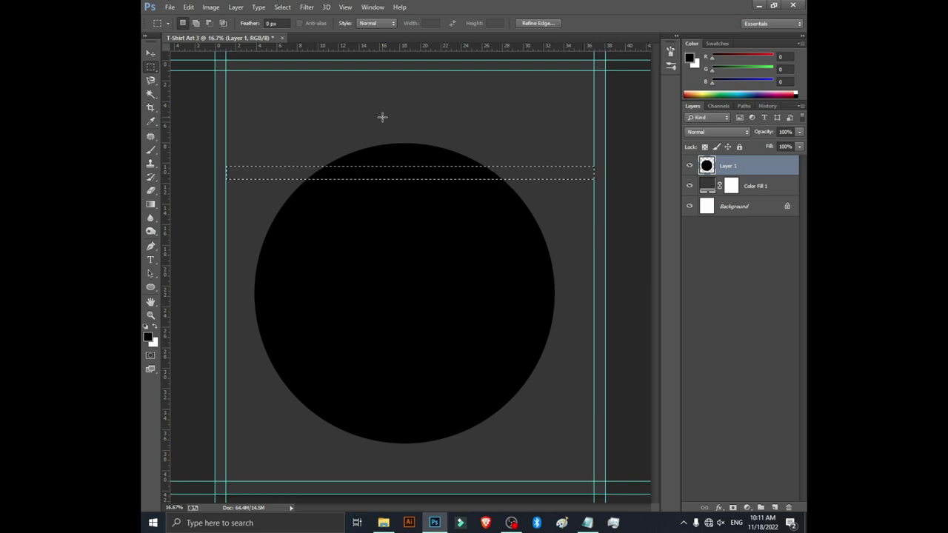
Step: Repeatedly delete the strip and shift it down to cut evenly spaced gaps, then deselect
{"action": "key", "text": "shift+Down"}
{"action": "key", "text": "shift+Down"}
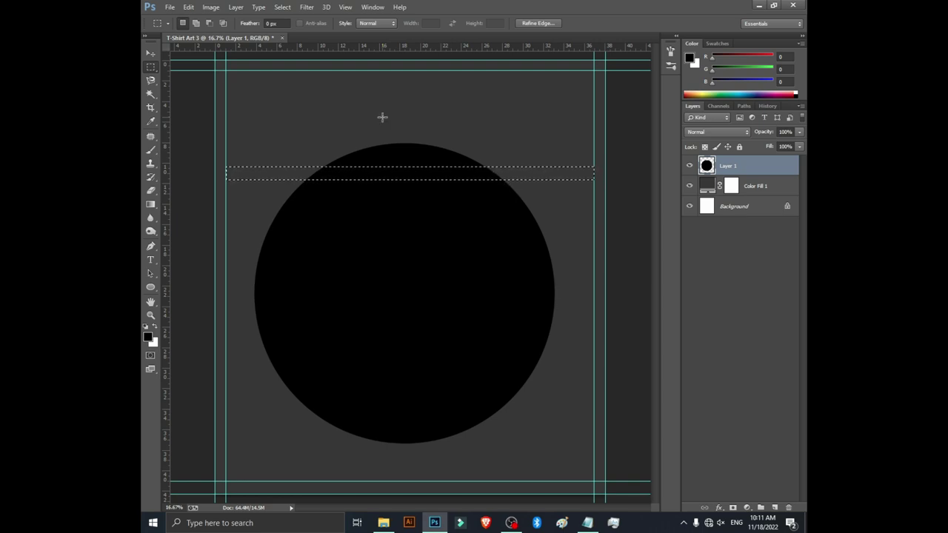
{"action": "key", "text": "shift+Down"}
{"action": "key", "text": "shift+Down"}
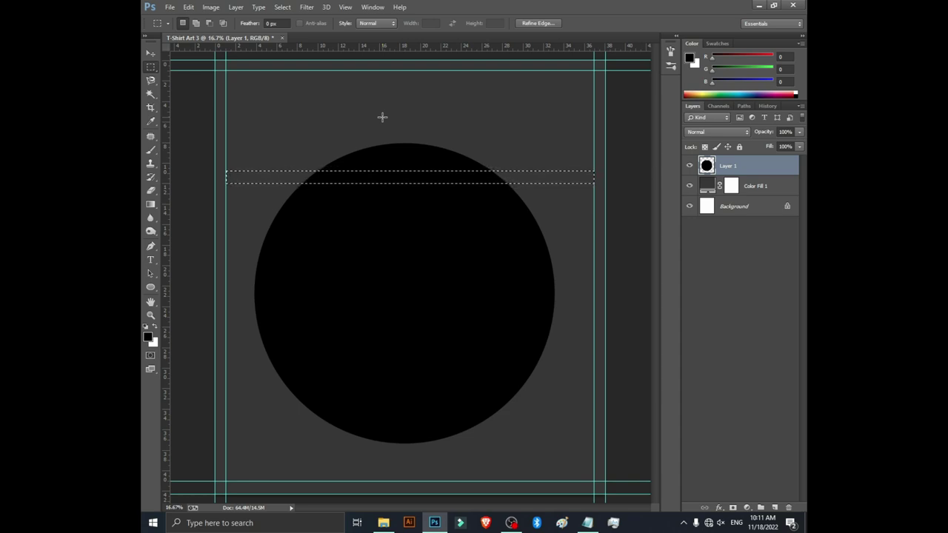
{"action": "key", "text": "Delete"}
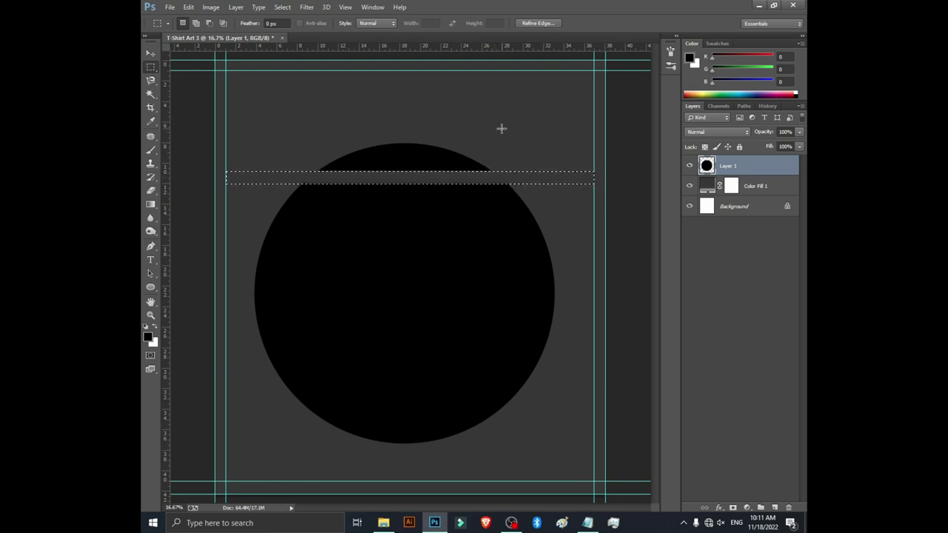
{"action": "key", "text": "Delete"}
{"action": "key", "text": "shift+Down"}
{"action": "key", "text": "shift+Down"}
{"action": "key", "text": "shift+Down"}
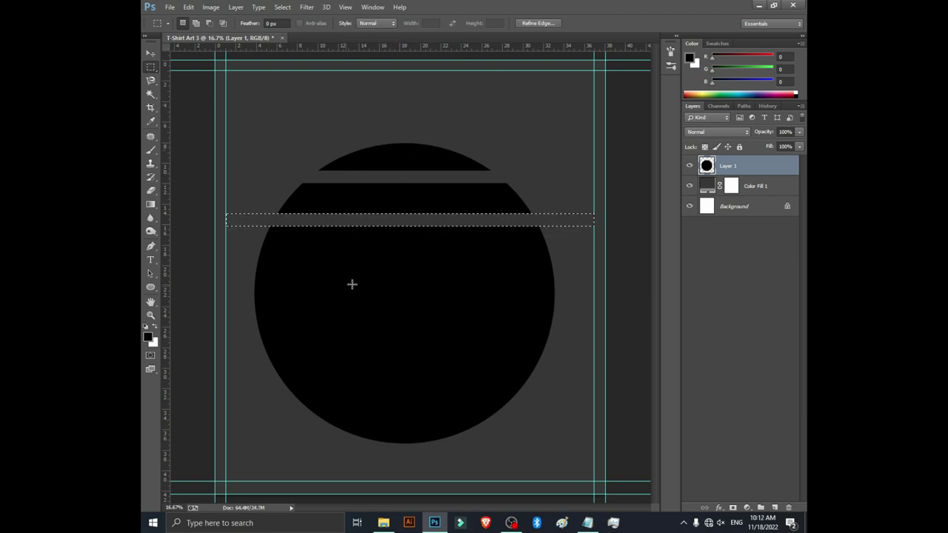
{"action": "key", "text": "F2"}
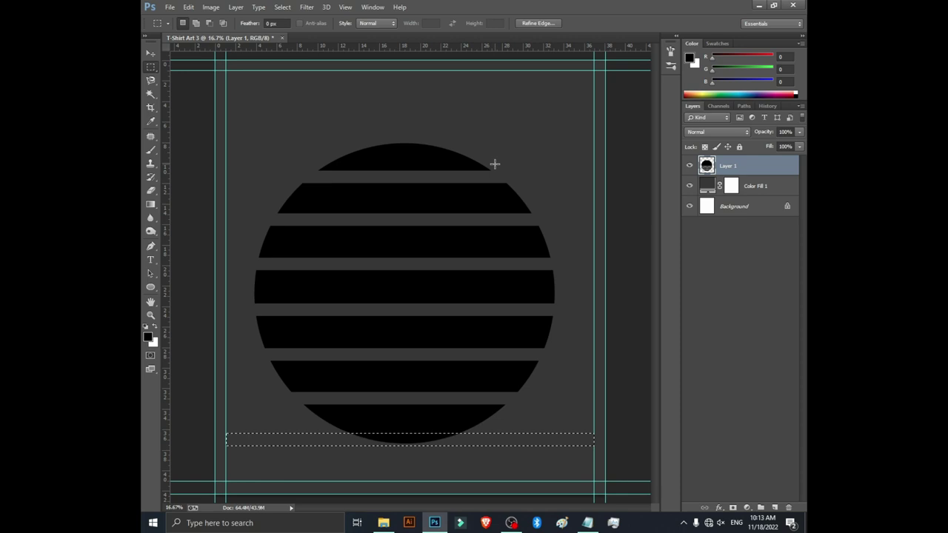
{"action": "key", "text": "ctrl"}
{"action": "key", "text": "ctrl+d"}
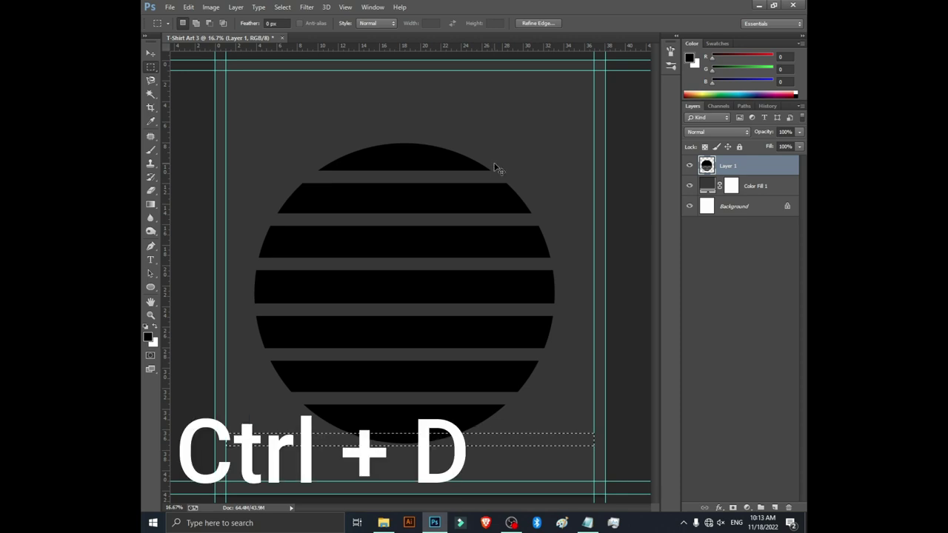
{"action": "key", "text": "v"}
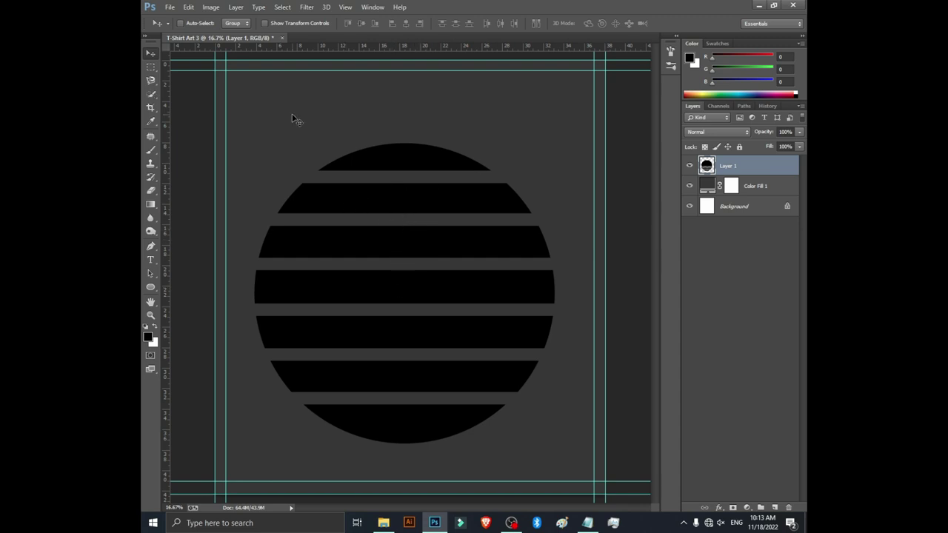
Step: Magic Wand the top stripe and set the foreground colour to orange #f97d03
{"action": "left_click", "coordinate": [151, 97]}
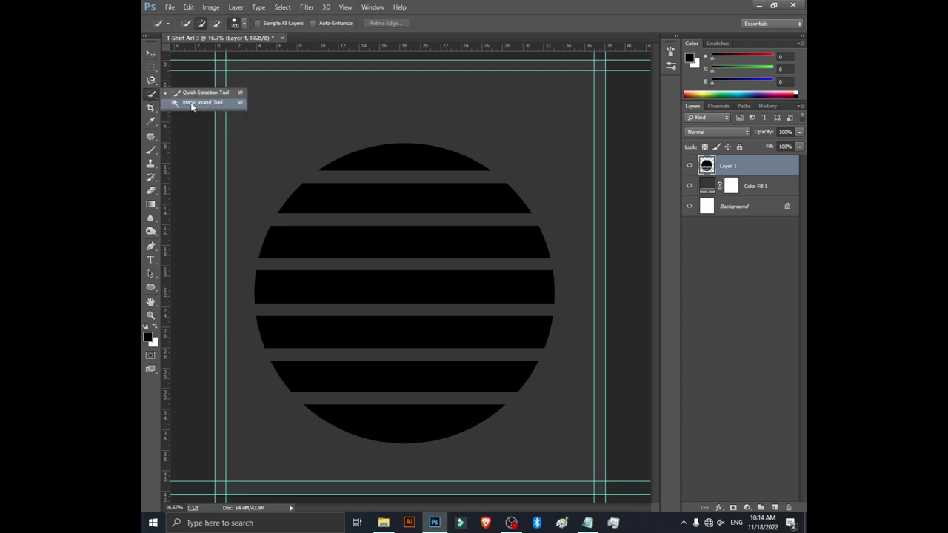
{"action": "left_click", "coordinate": [208, 104]}
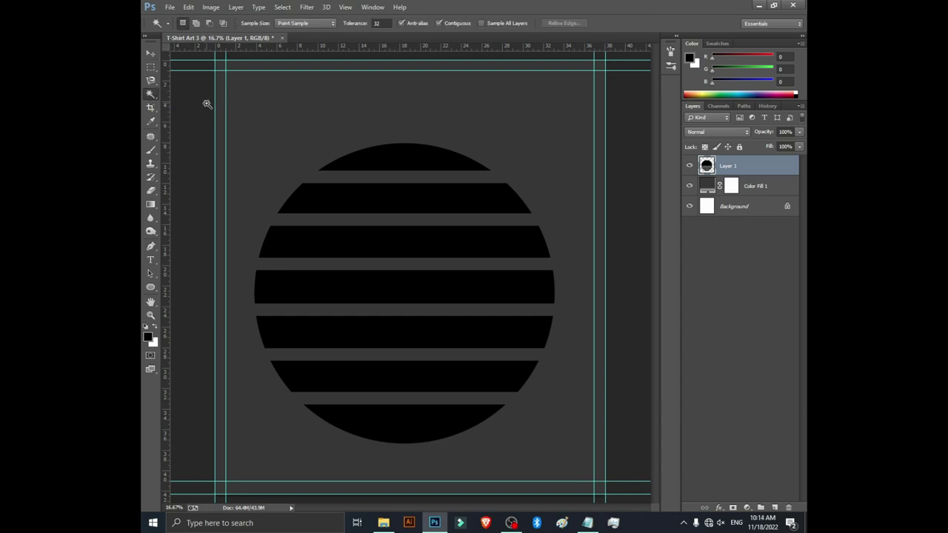
{"action": "left_click", "coordinate": [405, 159]}
{"action": "left_click", "coordinate": [150, 338]}
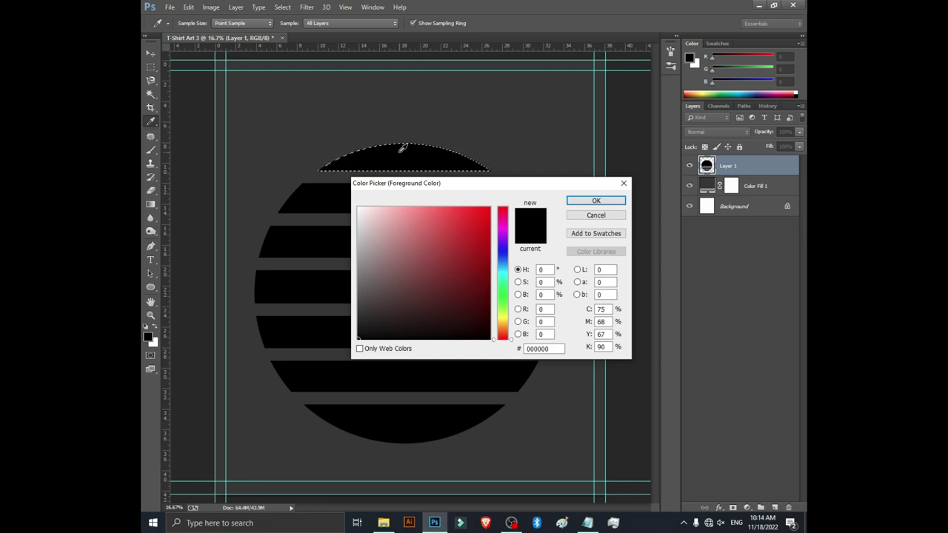
{"action": "left_click", "coordinate": [468, 210]}
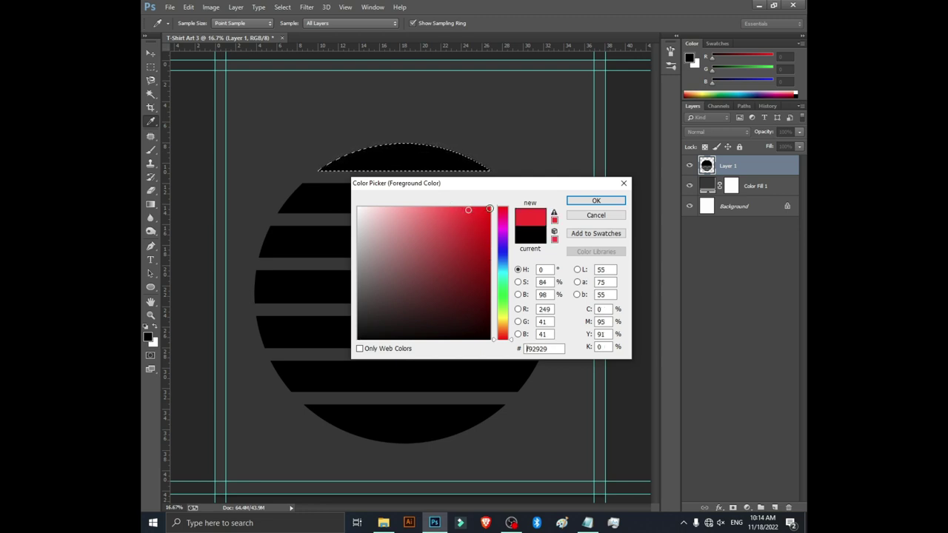
{"action": "type", "text": "f97d03"}
{"action": "left_click", "coordinate": [596, 201]}
Step: Fill the top stripe with orange, deselect, and add a new empty layer
{"action": "key", "text": "w"}
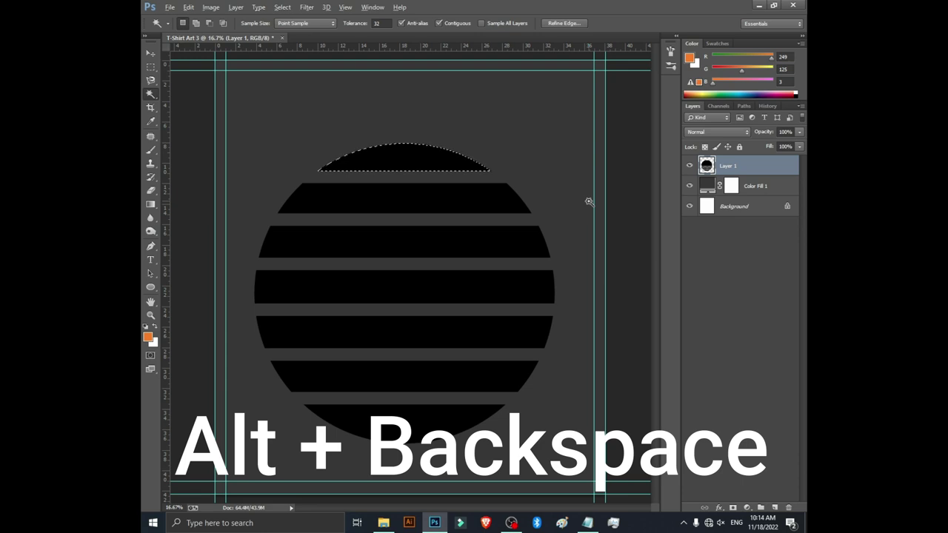
{"action": "key", "text": "alt"}
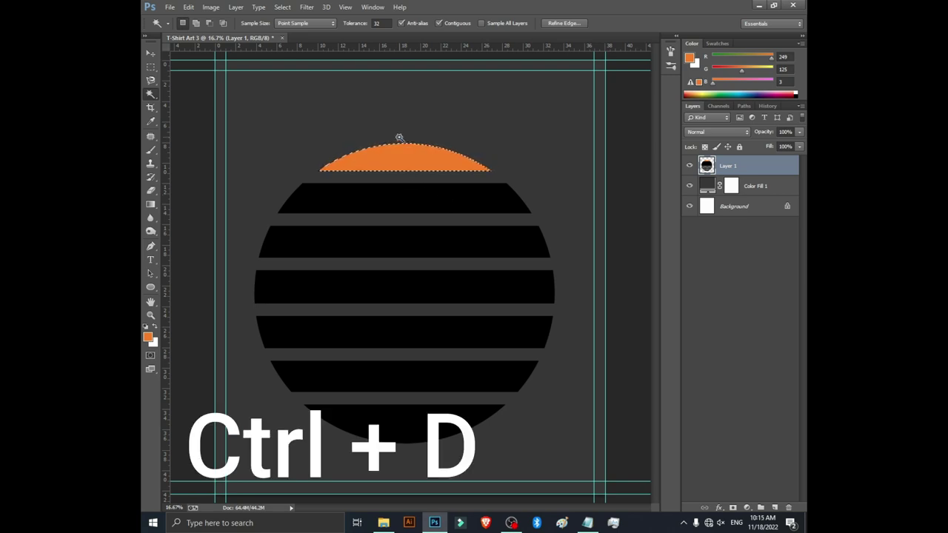
{"action": "key", "text": "ctrl+d"}
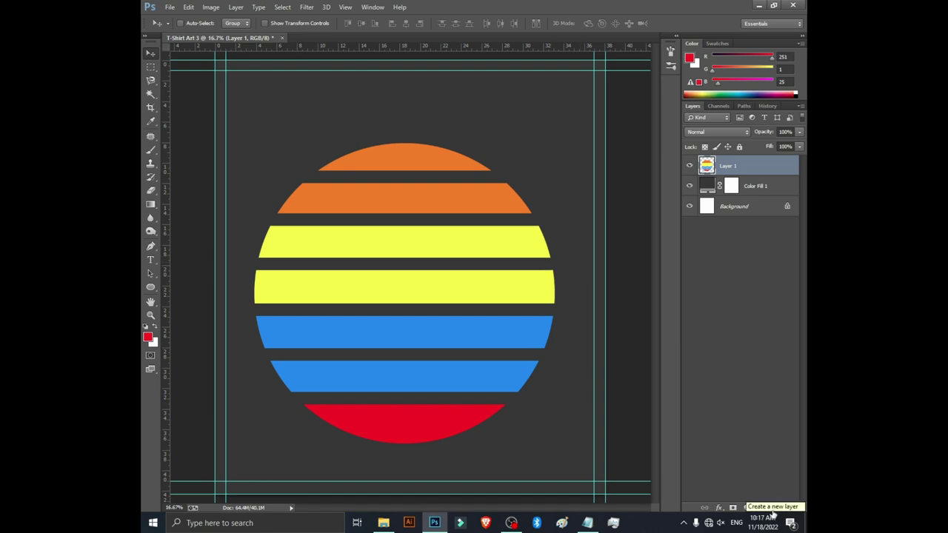
{"action": "left_click", "coordinate": [774, 508]}
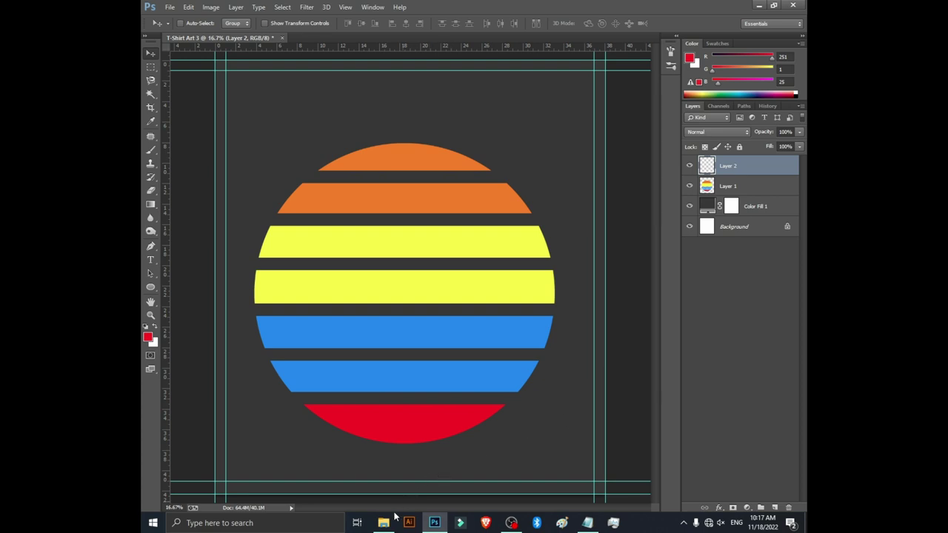
Step: Open the futages folder in a smaller Explorer window and drag an image into Photoshop
{"action": "left_click", "coordinate": [383, 523]}
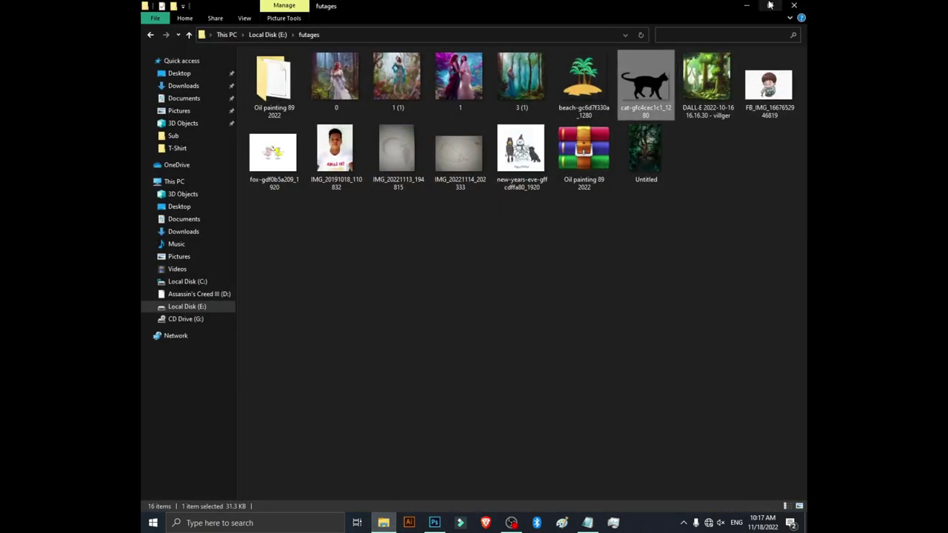
{"action": "left_click", "coordinate": [769, 5]}
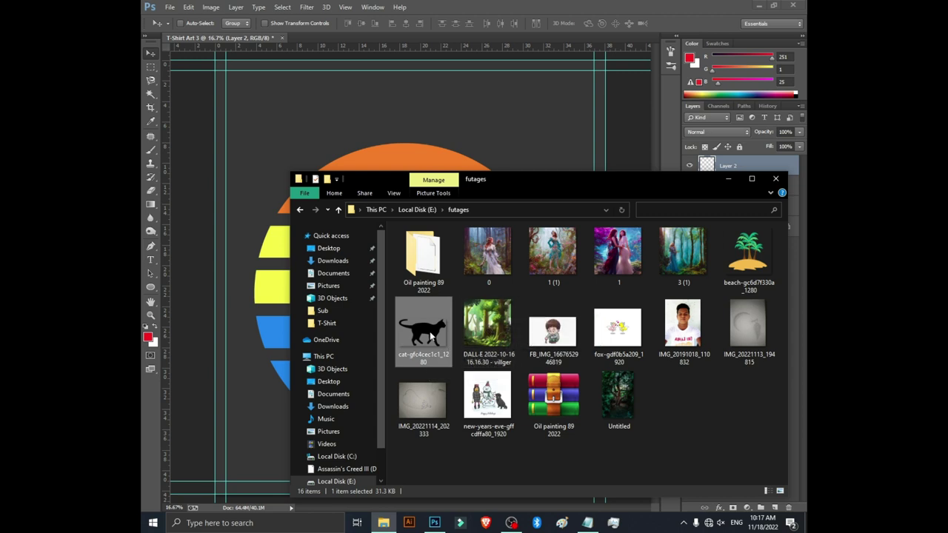
{"action": "left_click_drag", "start_coordinate": [429, 331], "coordinate": [395, 148]}
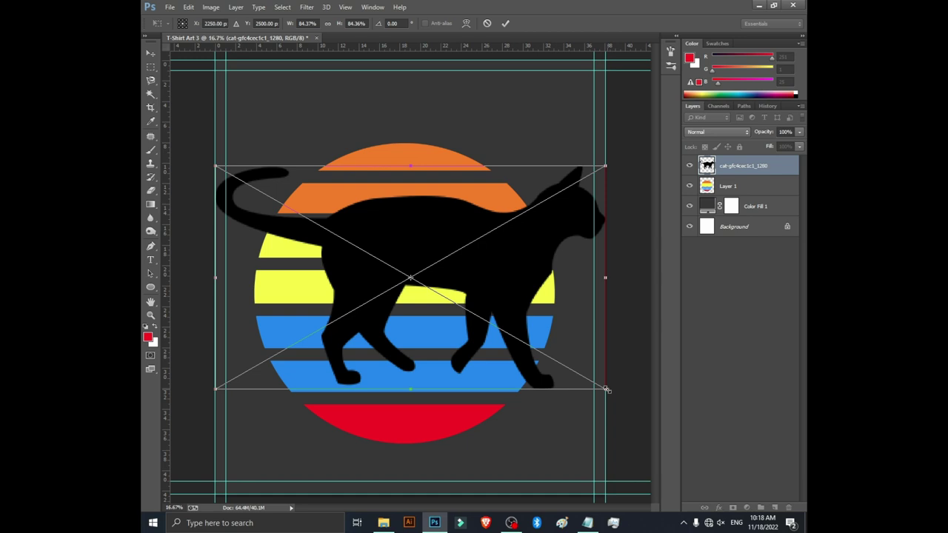
Step: Scale the placed palm-tree island image to sit inside the striped circle and commit it
{"action": "mouse_move", "coordinate": [606, 389]}
{"action": "left_mouse_down"}
{"action": "mouse_move", "coordinate": [458, 295]}
{"action": "mouse_move", "coordinate": [505, 335]}
{"action": "mouse_move", "coordinate": [467, 310]}
{"action": "left_mouse_up"}
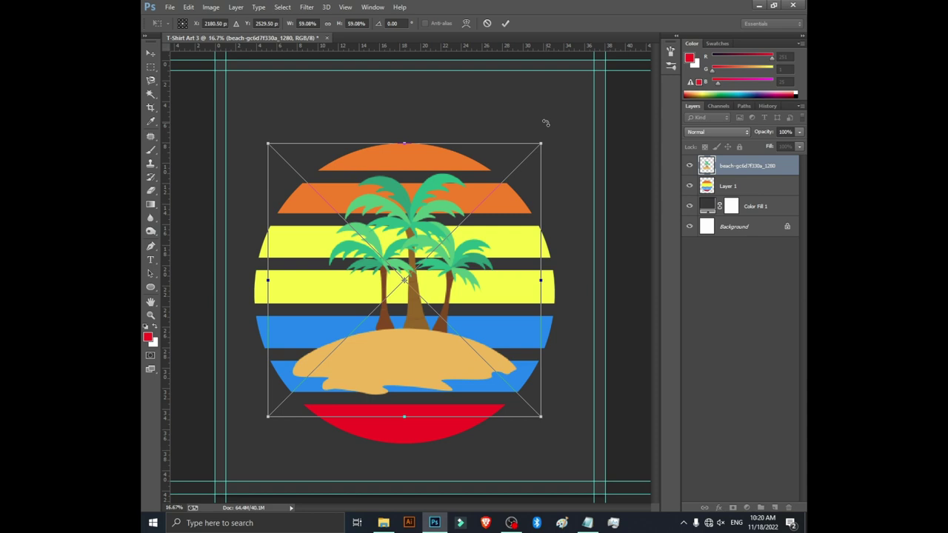
{"action": "left_click", "coordinate": [506, 24]}
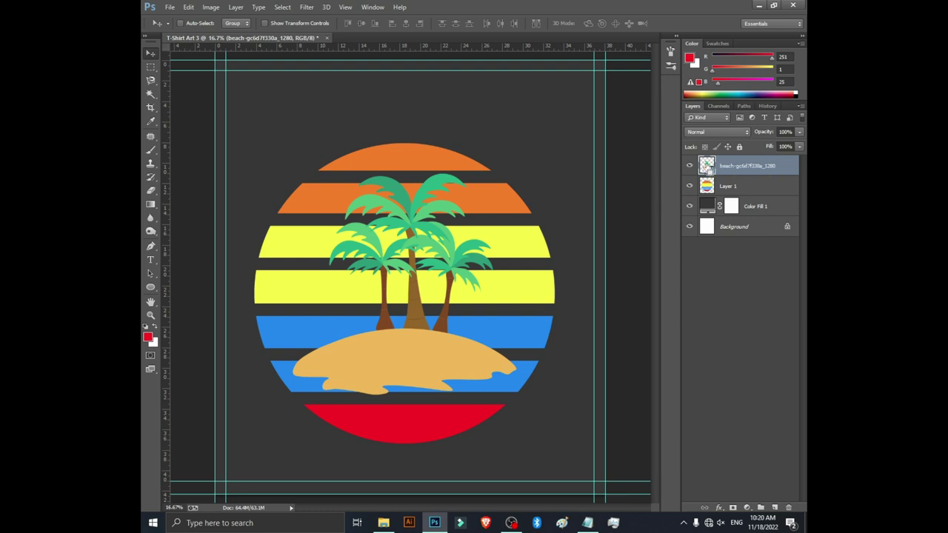
Step: Cut the palm-island outline out of the striped circle, then delete the island image layer
{"action": "left_click", "coordinate": [707, 166], "text": "ctrl"}
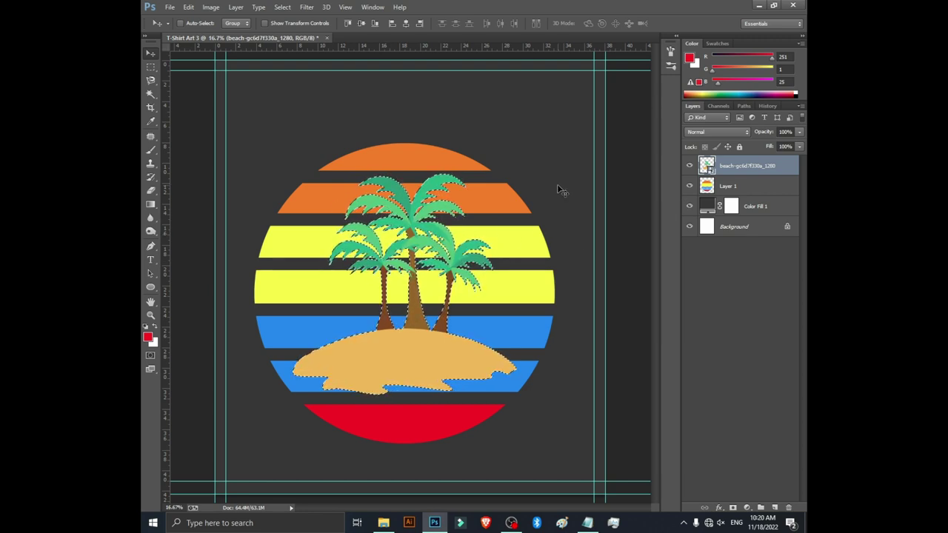
{"action": "left_click", "coordinate": [752, 188]}
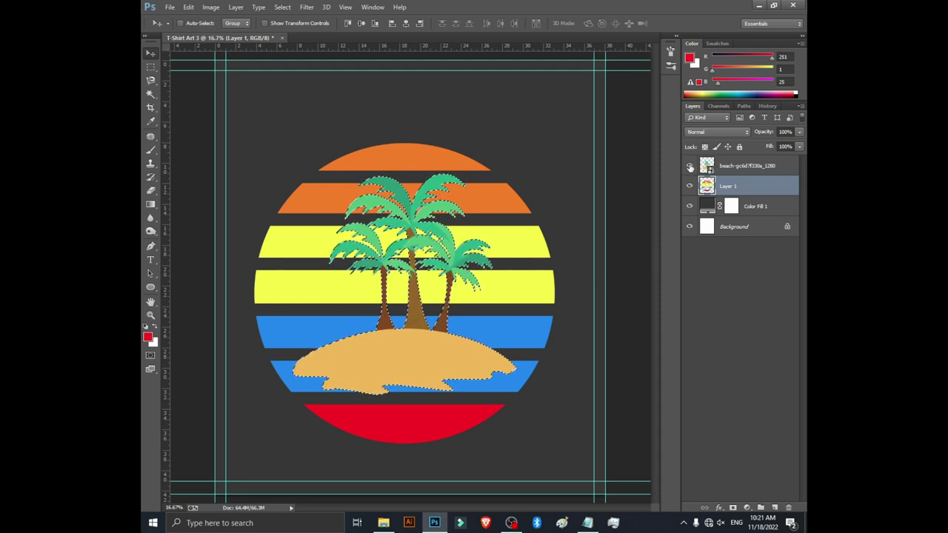
{"action": "left_click", "coordinate": [690, 168]}
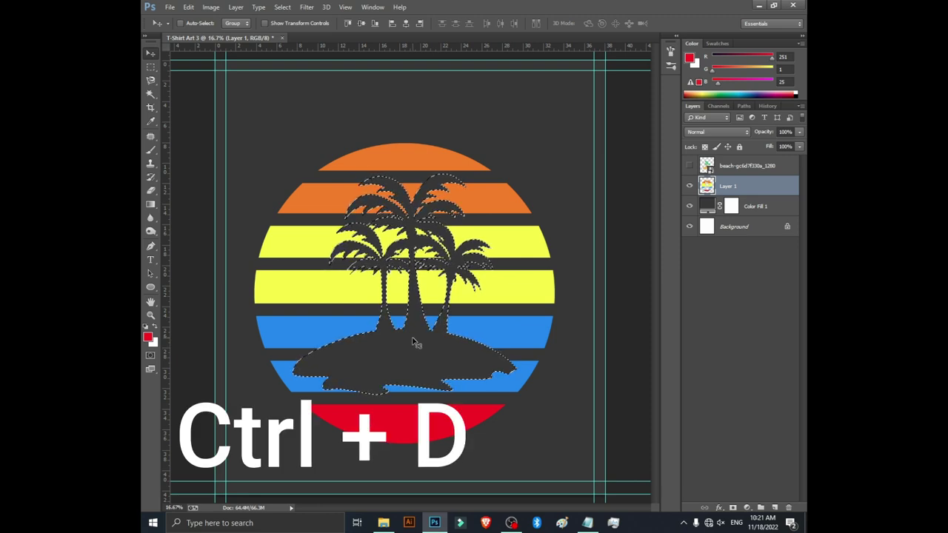
{"action": "key", "text": "ctrl+d"}
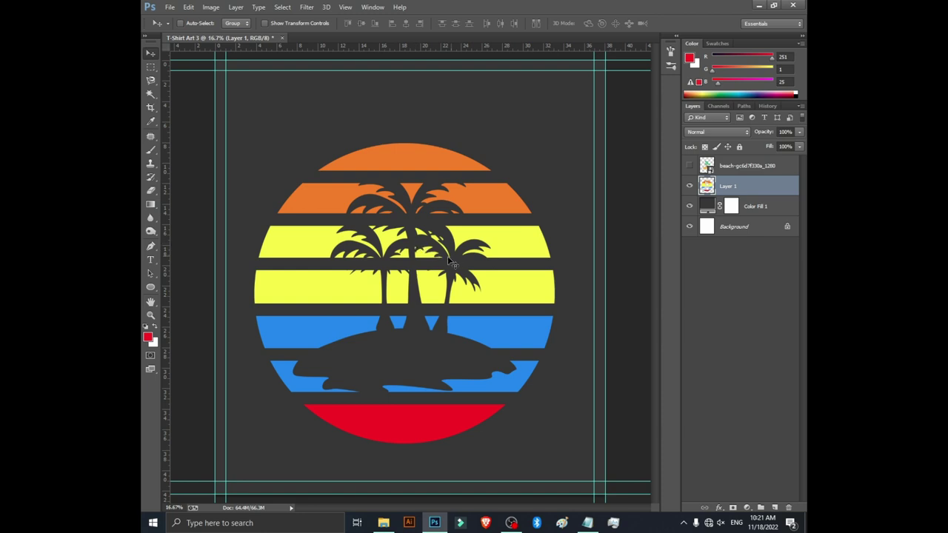
{"action": "left_click", "coordinate": [786, 168]}
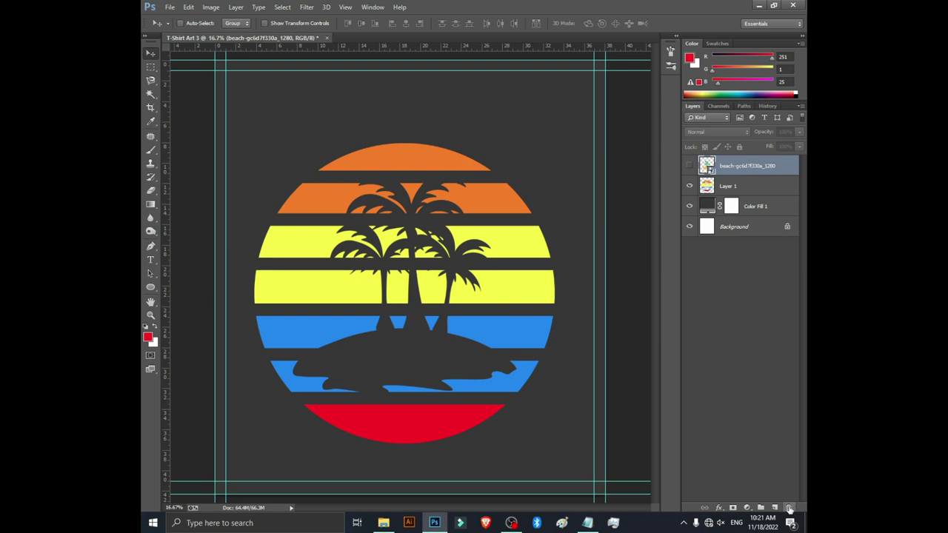
{"action": "left_click", "coordinate": [788, 508]}
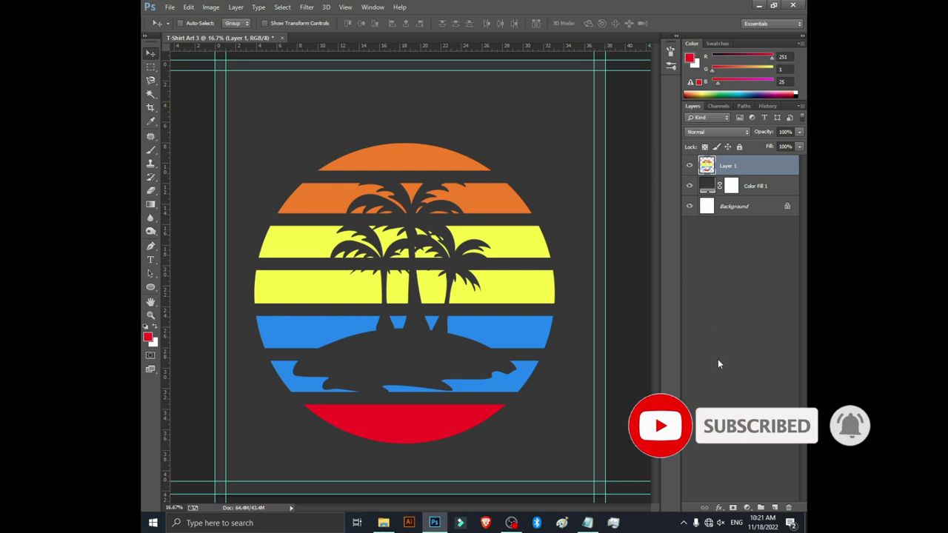
Step: Add a new layer, hide striped Layer 1, and draw a large red 3082 × 3082 px ellipse
{"action": "left_click", "coordinate": [774, 507]}
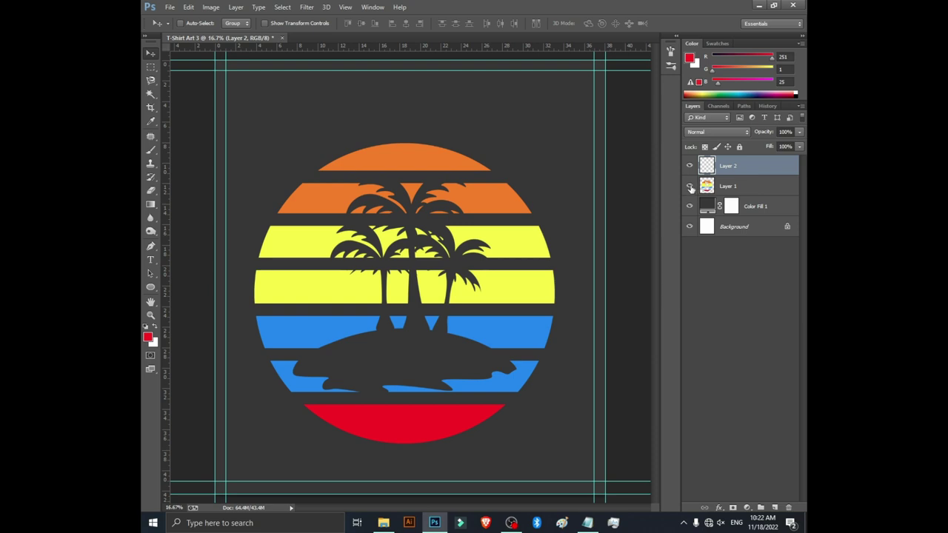
{"action": "left_click", "coordinate": [691, 187]}
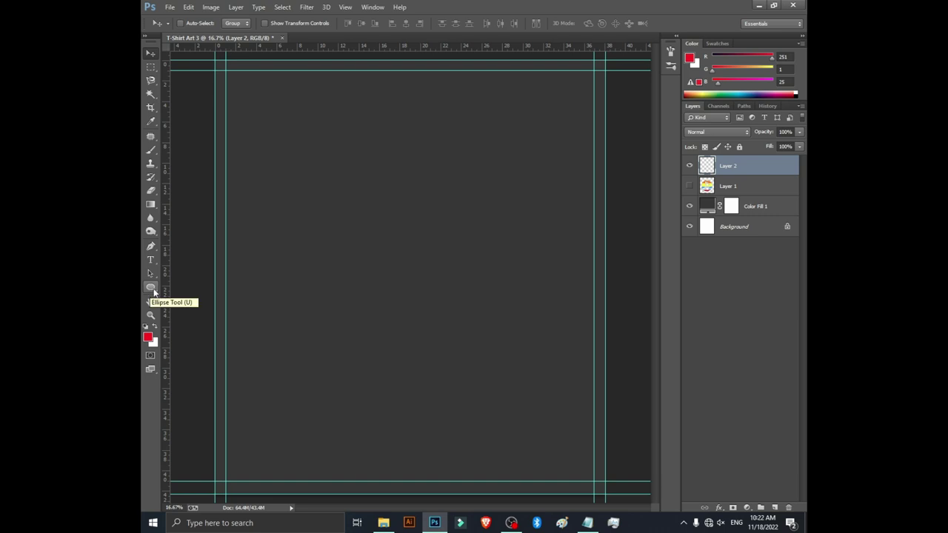
{"action": "left_click", "coordinate": [152, 291]}
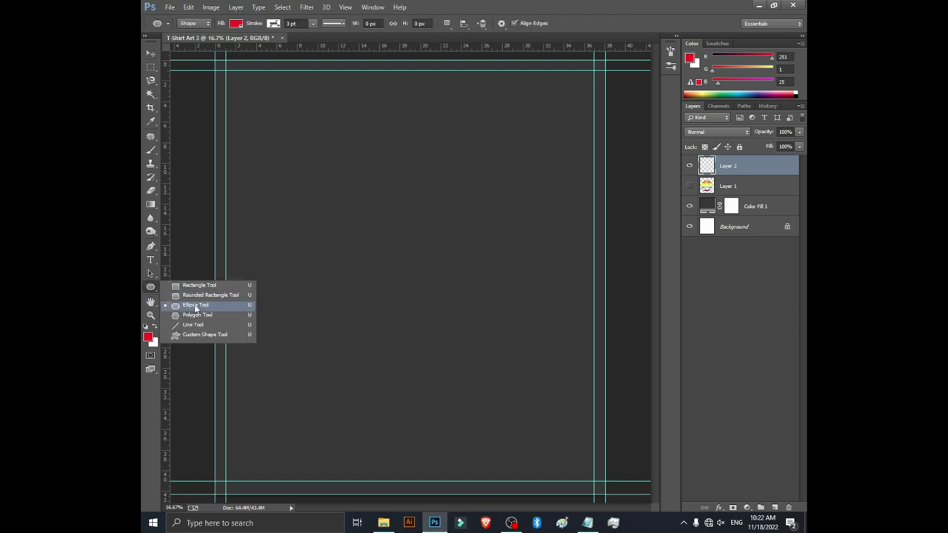
{"action": "left_click", "coordinate": [207, 305]}
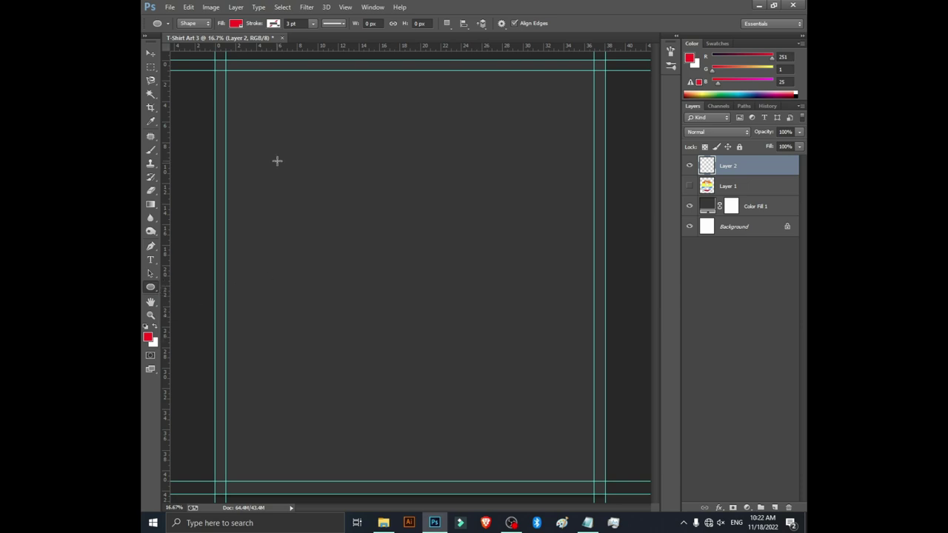
{"action": "left_click_drag", "start_coordinate": [276, 161], "coordinate": [587, 426]}
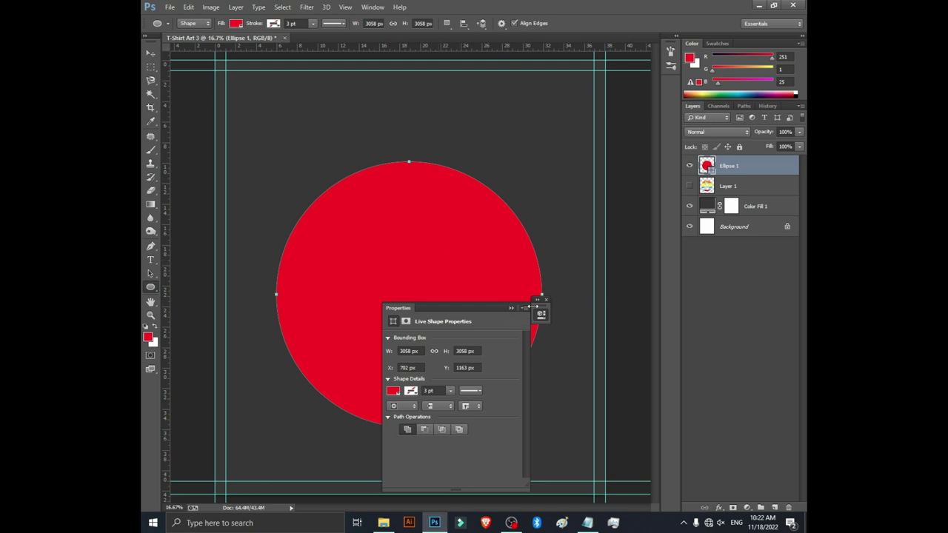
{"action": "left_click", "coordinate": [546, 300]}
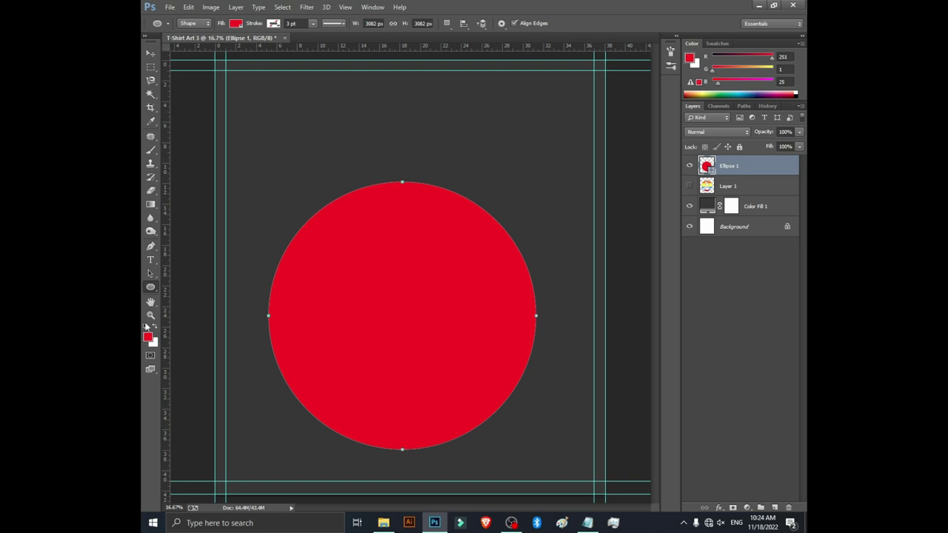
Step: Nudge the red circle upward with the Move tool so it sits centred on the dark grey fill
{"action": "key", "text": "v"}
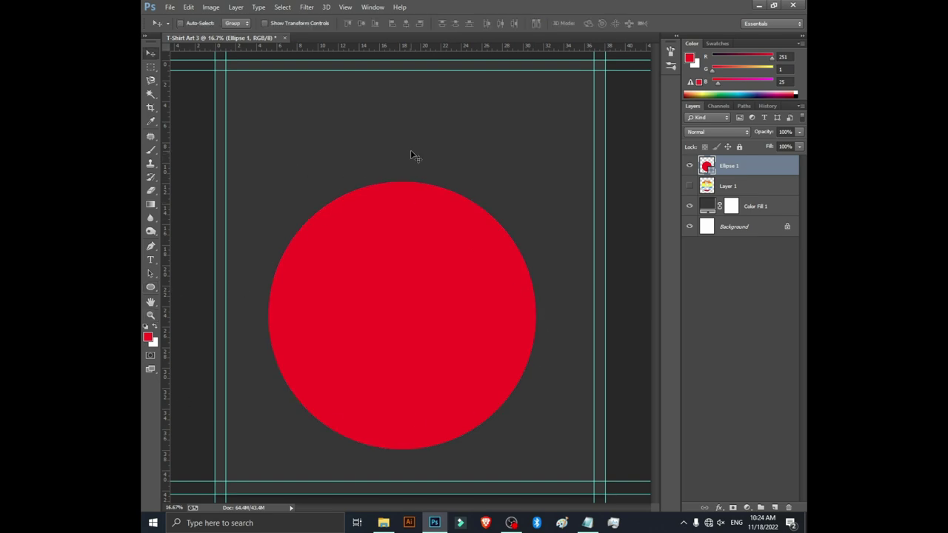
{"action": "left_click_drag", "start_coordinate": [475, 308], "coordinate": [482, 284]}
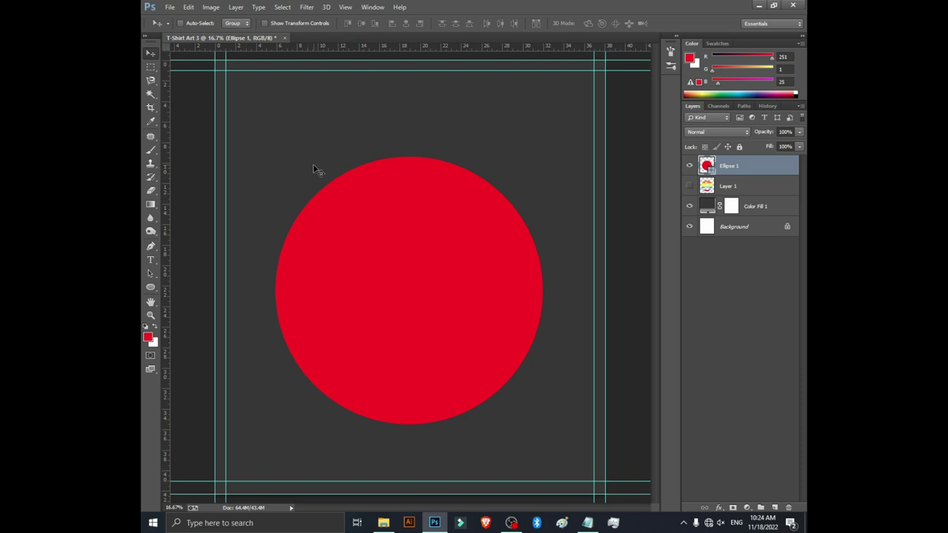
{"action": "key", "text": "t"}
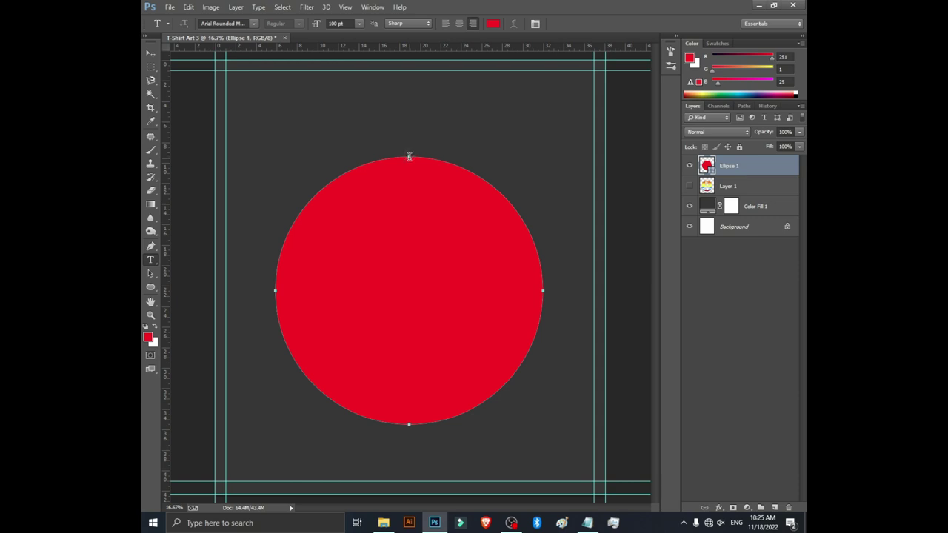
Step: Paste 'THE SECRET APPERRED TO BE SPEED' along the circle's top edge and colour it #ffffff
{"action": "left_click", "coordinate": [409, 156]}
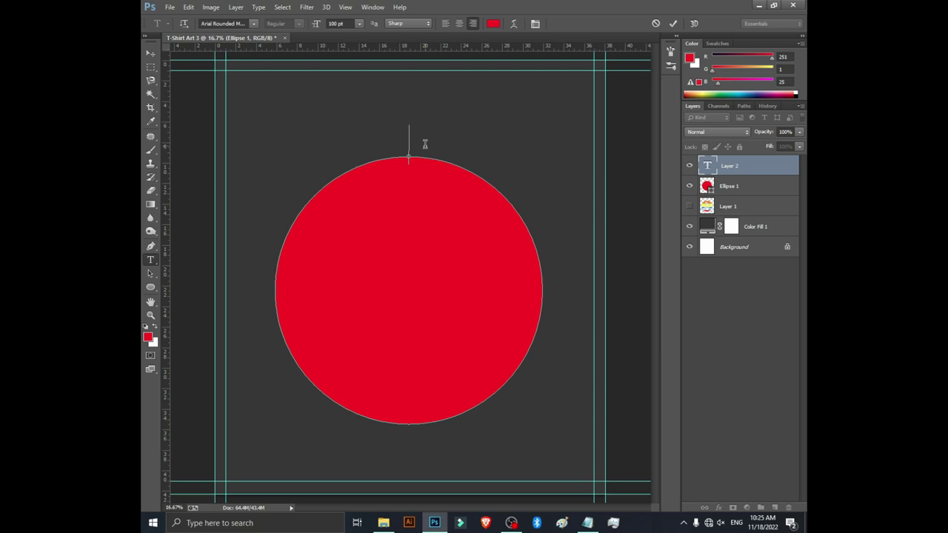
{"action": "key", "text": "ctrl+v"}
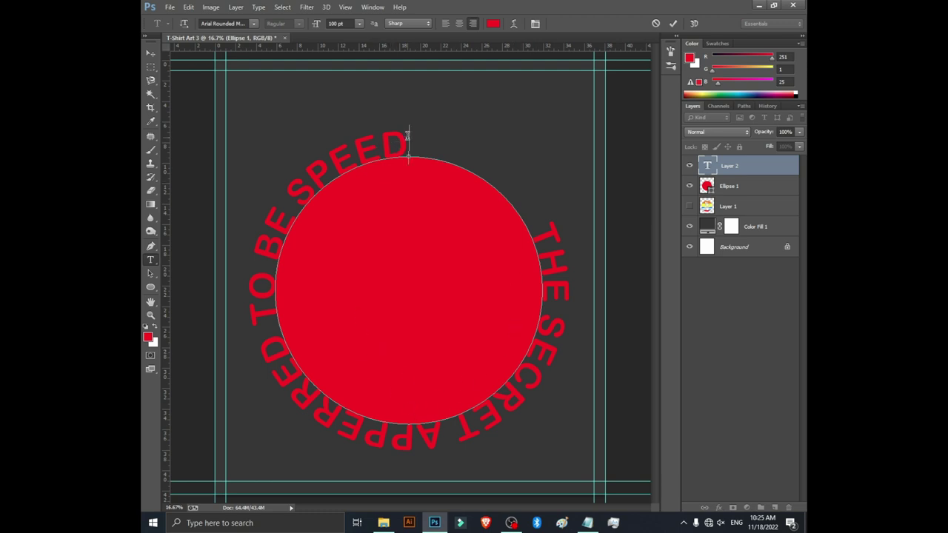
{"action": "key", "text": "ctrl+a"}
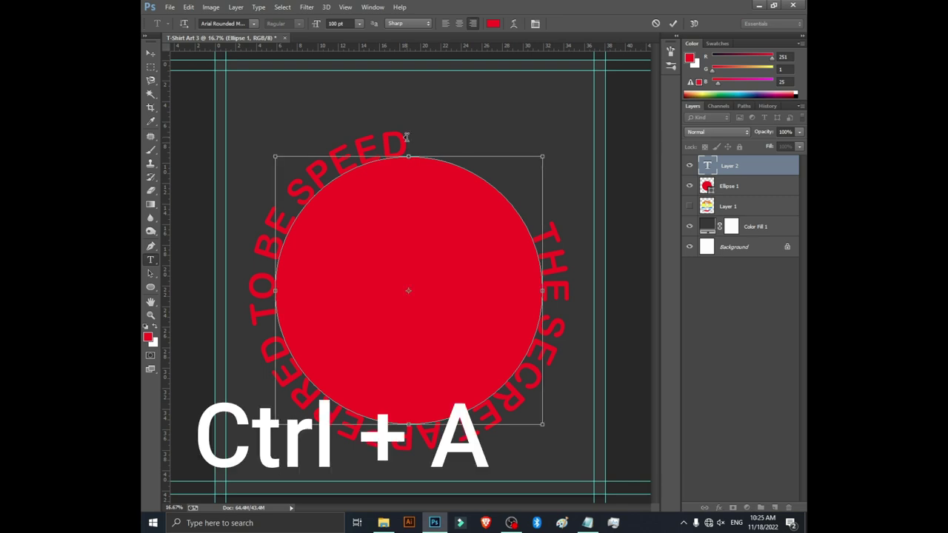
{"action": "key", "text": "ctrl+a"}
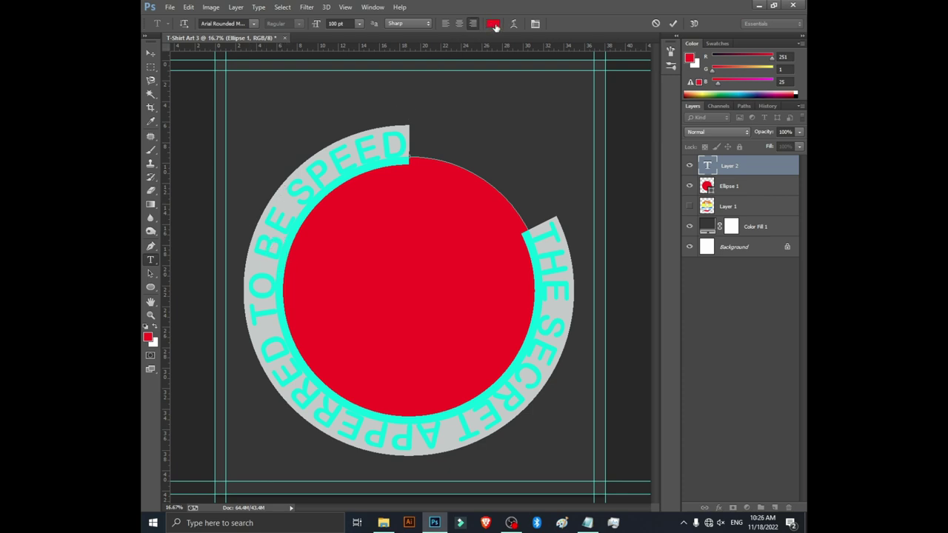
{"action": "left_click", "coordinate": [493, 24]}
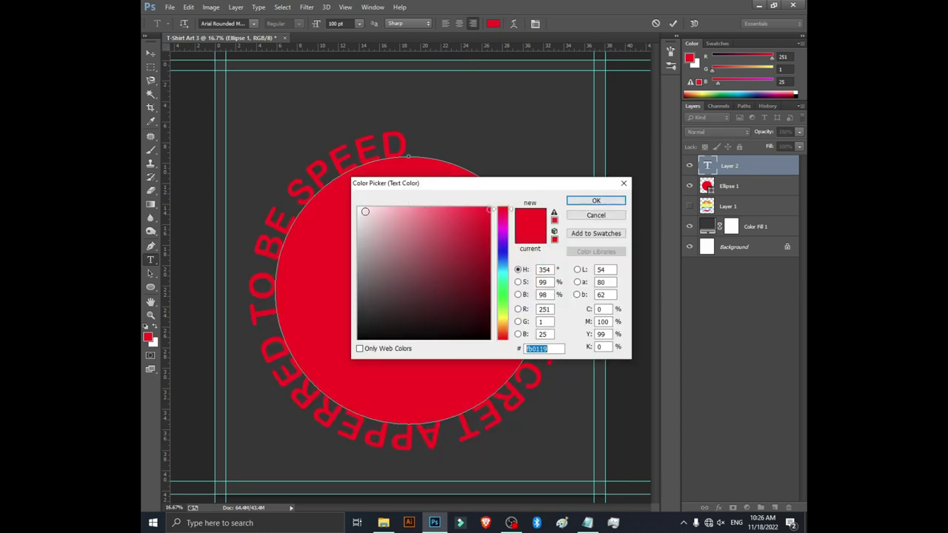
{"action": "type", "text": "ffffff"}
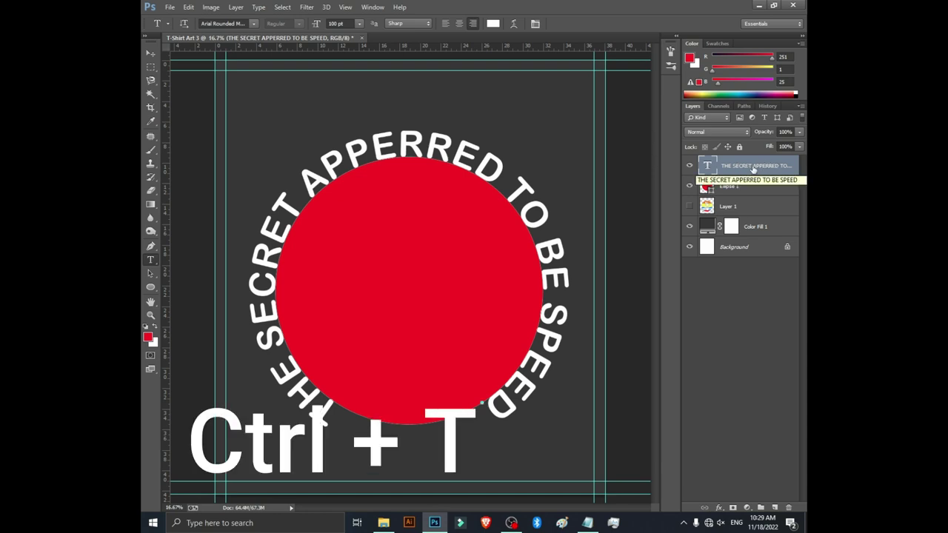
{"action": "key", "text": "ctrl+t"}
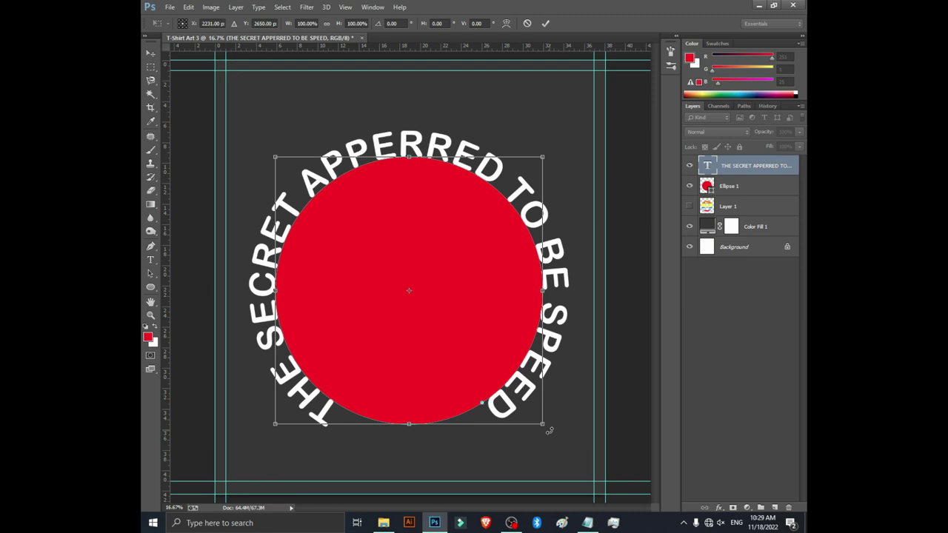
{"action": "left_click_drag", "start_coordinate": [549, 431], "coordinate": [583, 383]}
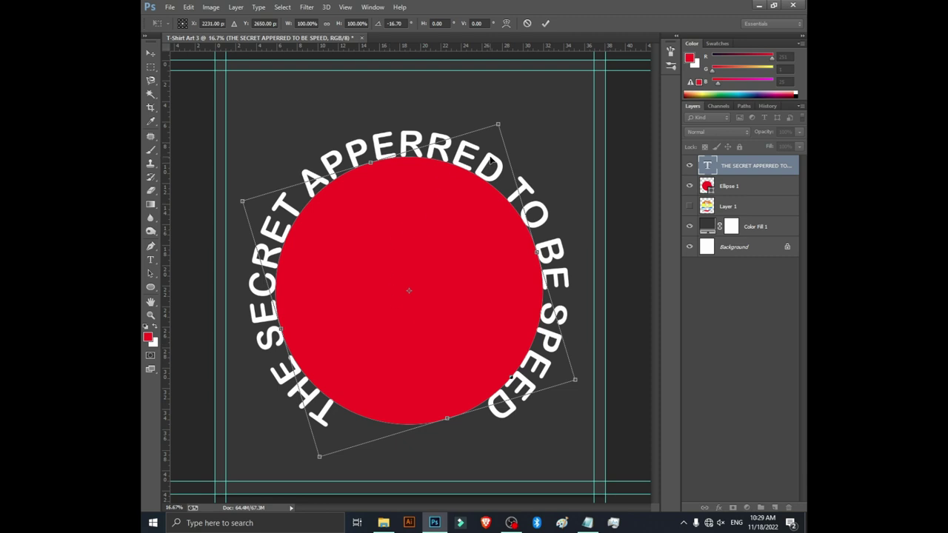
{"action": "left_click", "coordinate": [545, 23]}
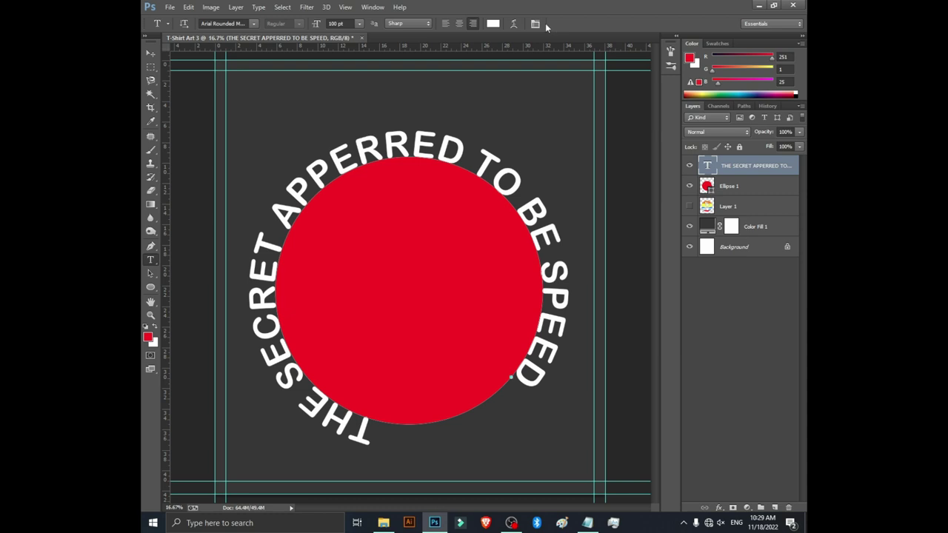
{"action": "key", "text": "ctrl+z"}
{"action": "key", "text": "v"}
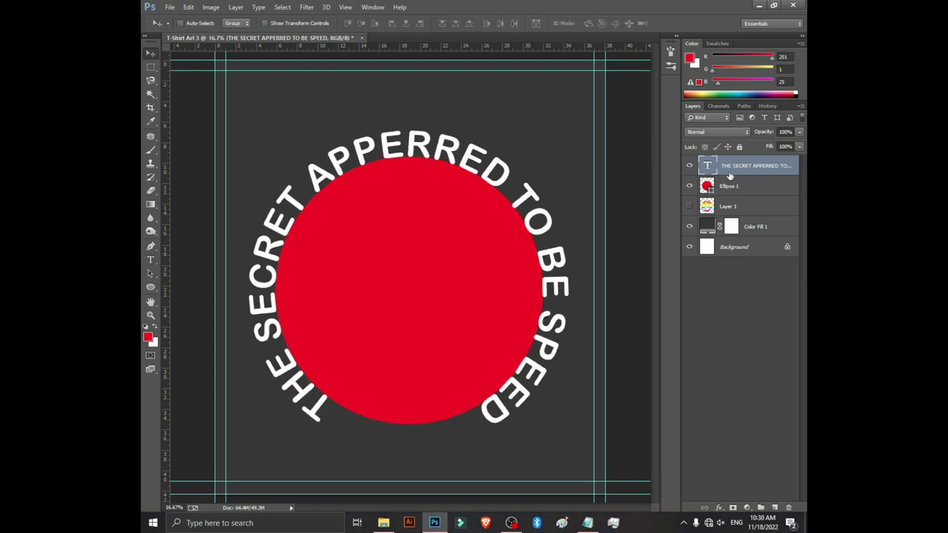
Step: Delete the red circle layer and make the sunset artwork layer visible and selected
{"action": "left_click", "coordinate": [768, 188]}
{"action": "key", "text": "Delete"}
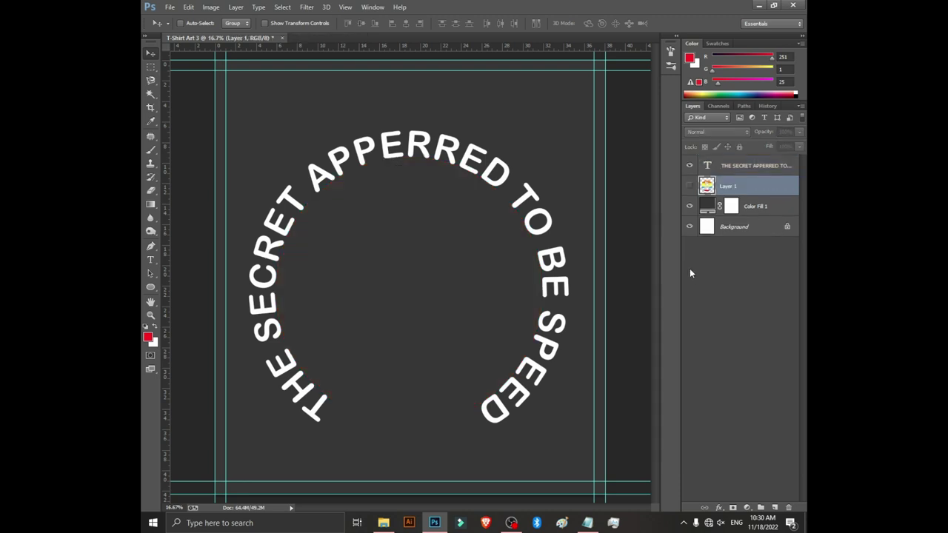
{"action": "left_click", "coordinate": [689, 186]}
{"action": "left_click", "coordinate": [690, 186]}
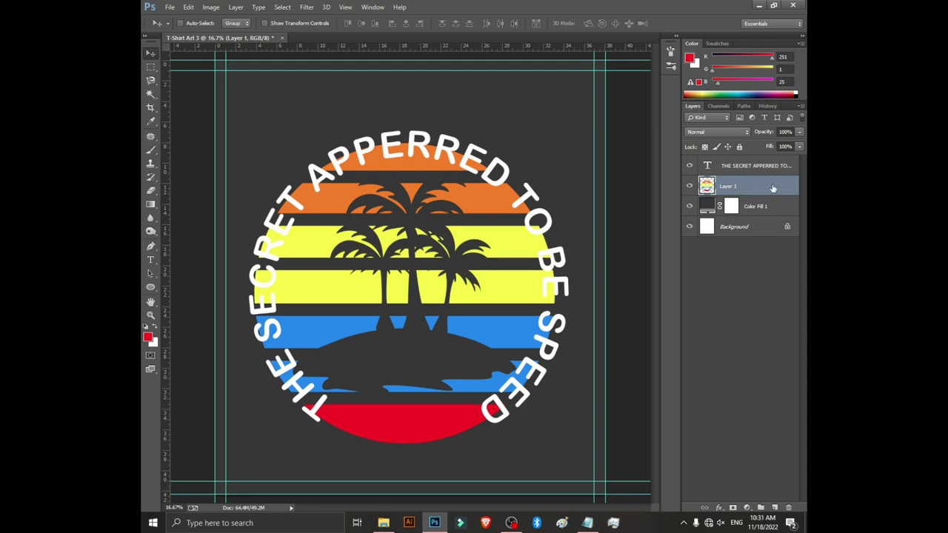
Step: Scale the sunset artwork to about 84% and centre it inside the text ring
{"action": "key", "text": "ctrl+t"}
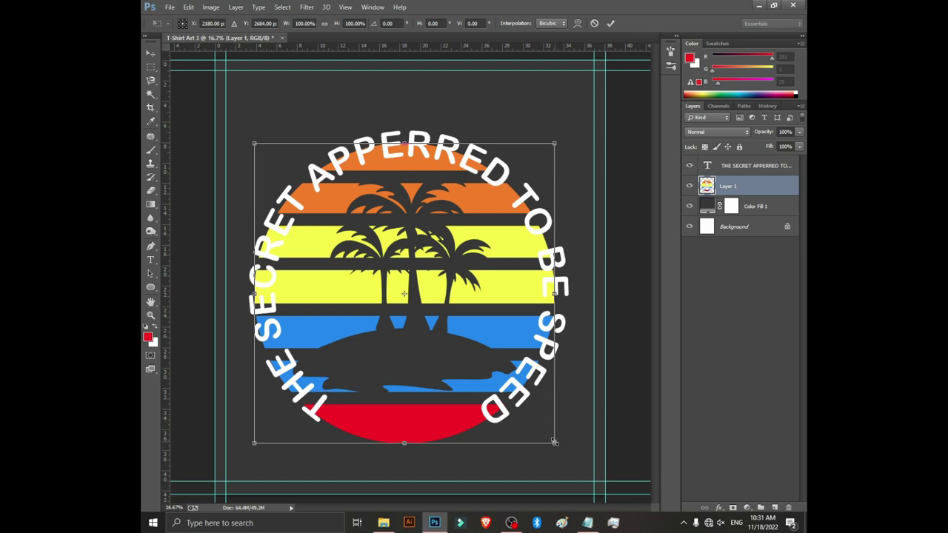
{"action": "left_click_drag", "start_coordinate": [554, 445], "coordinate": [489, 378]}
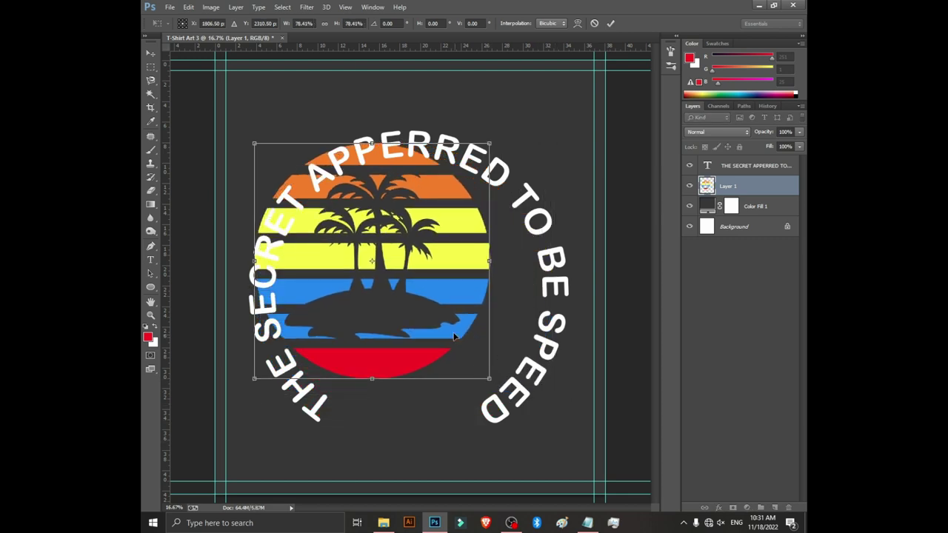
{"action": "left_click_drag", "start_coordinate": [441, 318], "coordinate": [478, 342]}
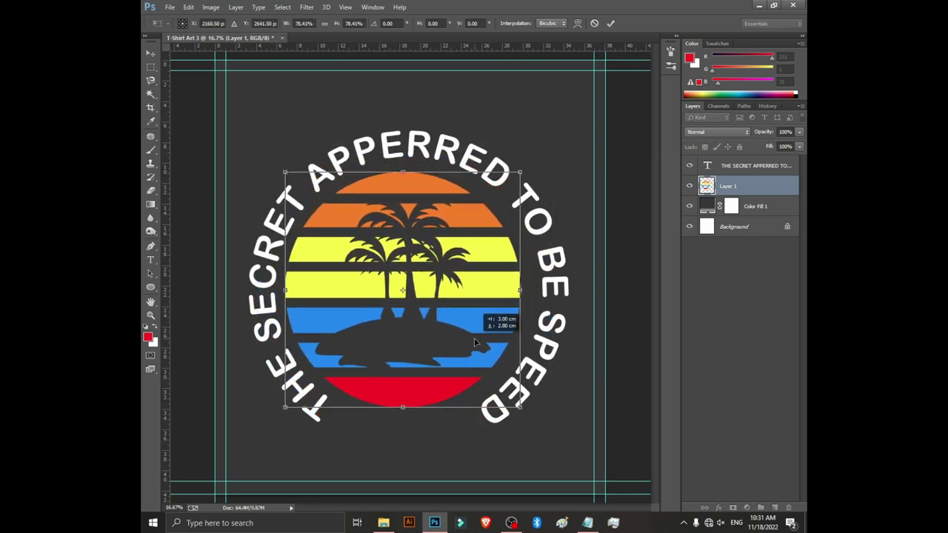
{"action": "left_click_drag", "start_coordinate": [477, 340], "coordinate": [529, 340]}
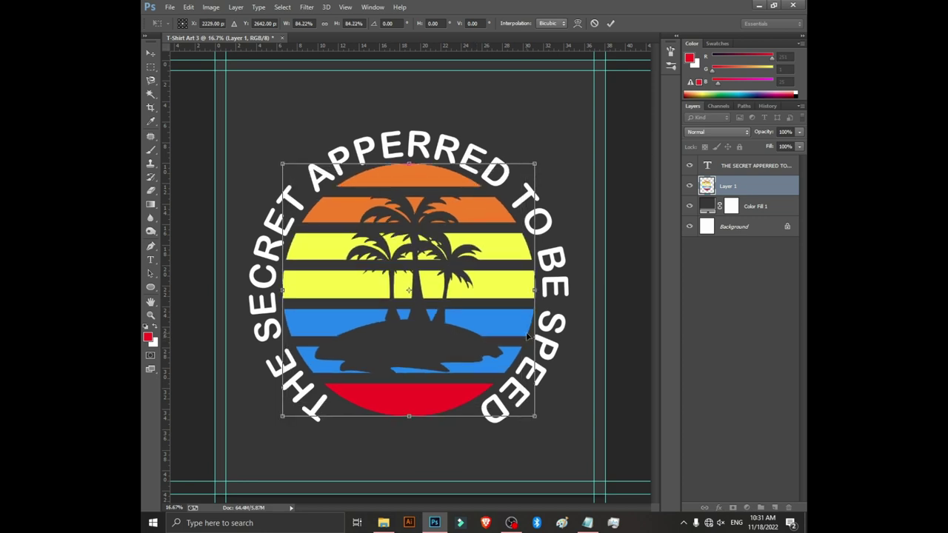
{"action": "left_click", "coordinate": [612, 25]}
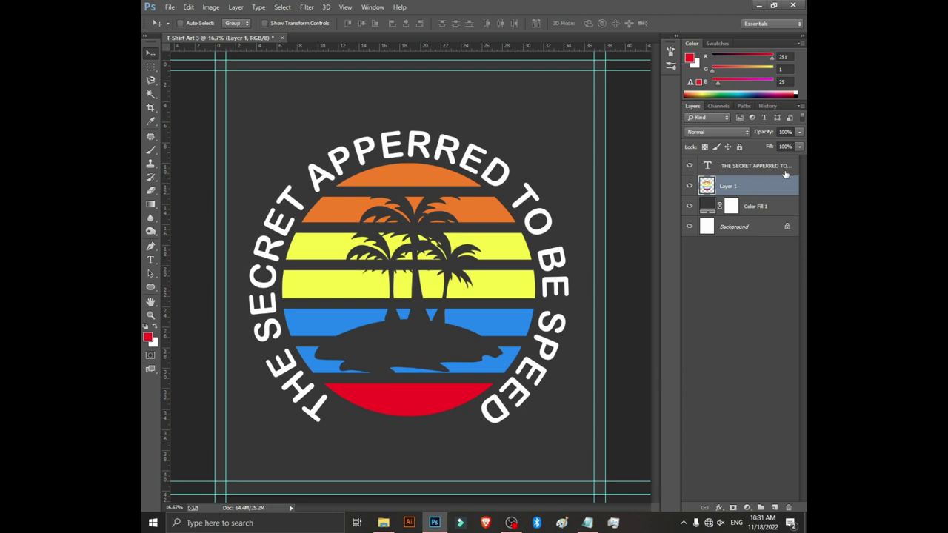
Step: Select the text ring with Layer 1 and shift both slightly up and left
{"action": "left_click", "coordinate": [788, 172], "text": "shift"}
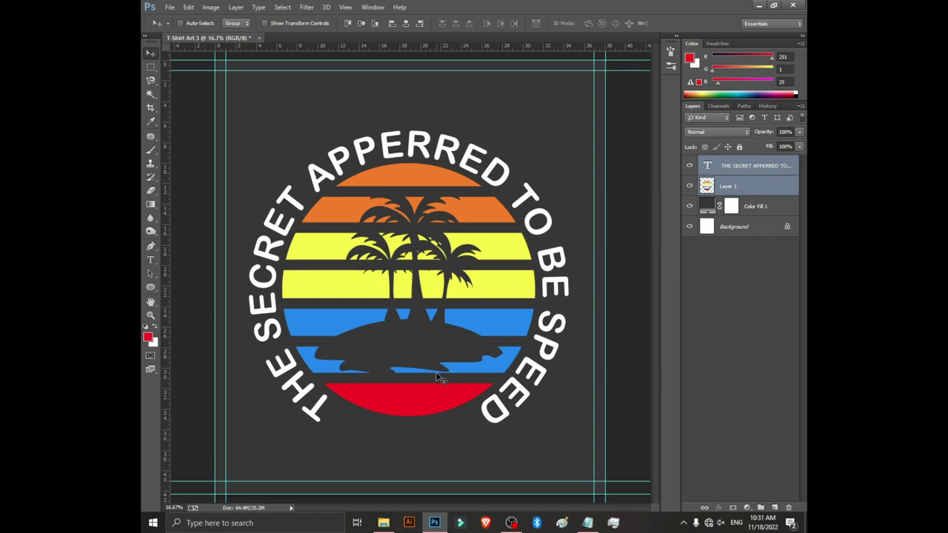
{"action": "mouse_move", "coordinate": [436, 376]}
{"action": "left_mouse_down"}
{"action": "mouse_move", "coordinate": [432, 356]}
{"action": "mouse_move", "coordinate": [439, 376]}
{"action": "left_mouse_up"}
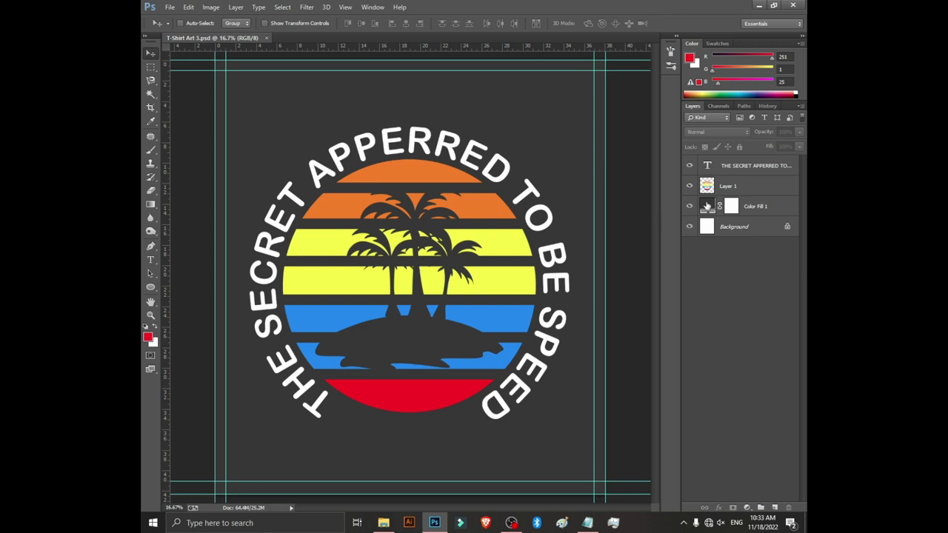
Step: Preview red, green, black and white background fills, then cancel to keep the dark grey
{"action": "double_click", "coordinate": [707, 206]}
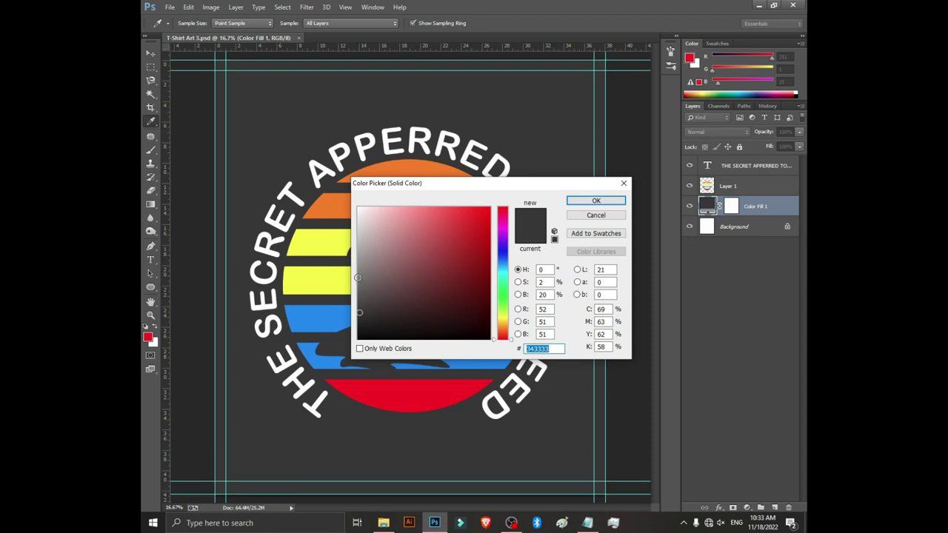
{"action": "left_click_drag", "start_coordinate": [360, 250], "coordinate": [487, 243]}
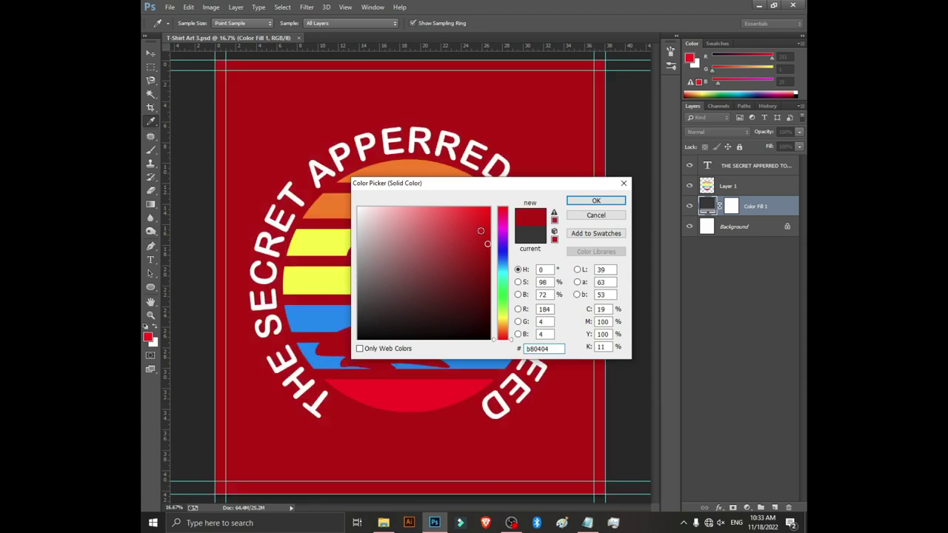
{"action": "left_click", "coordinate": [447, 279]}
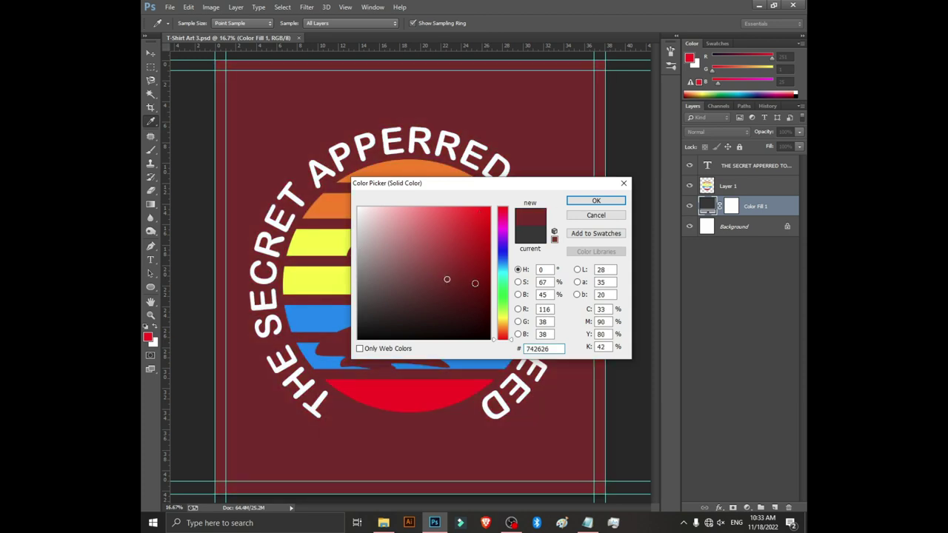
{"action": "left_click", "coordinate": [502, 295]}
{"action": "left_click_drag", "start_coordinate": [469, 215], "coordinate": [405, 234]}
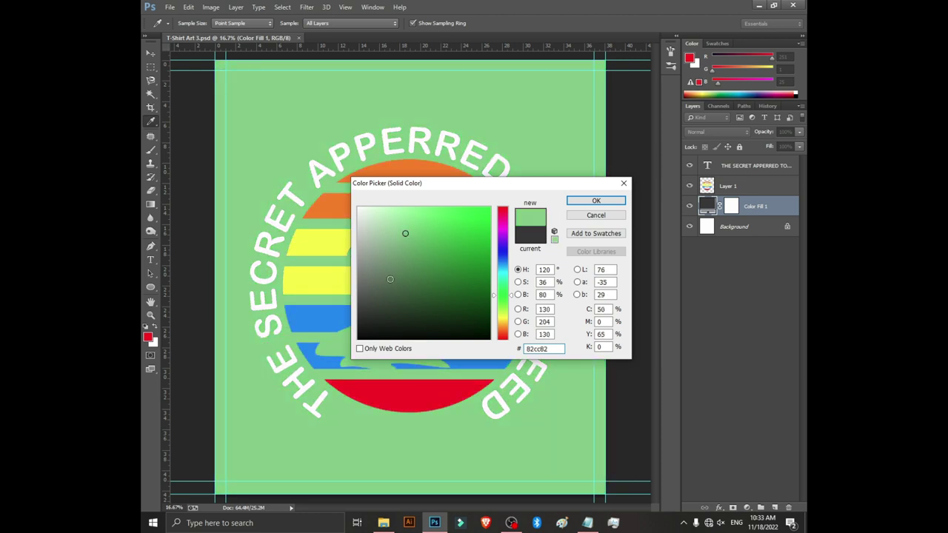
{"action": "left_click", "coordinate": [359, 339]}
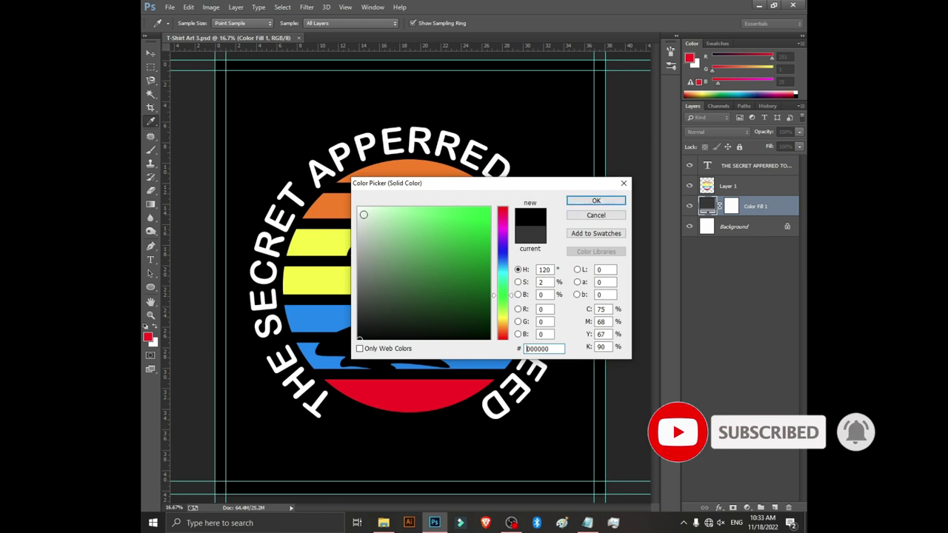
{"action": "left_click", "coordinate": [358, 208]}
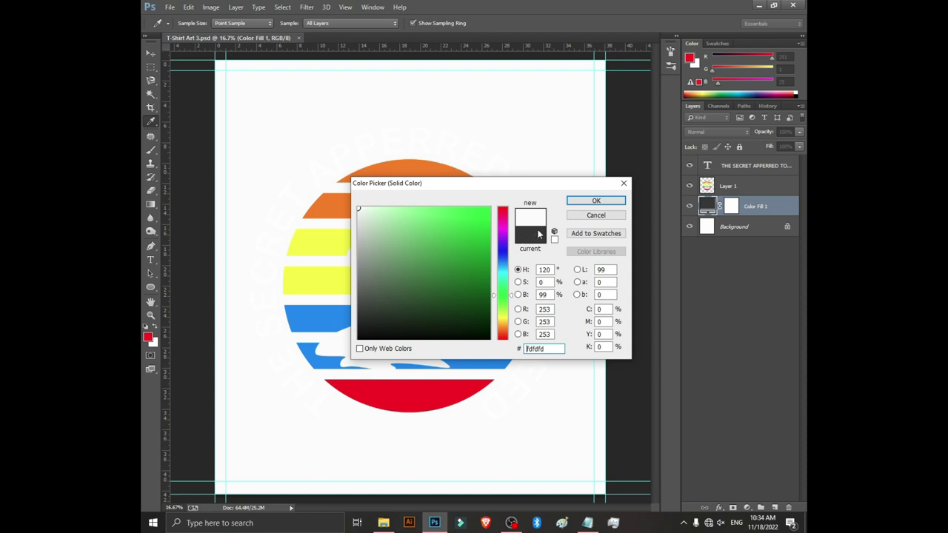
{"action": "left_click", "coordinate": [613, 217]}
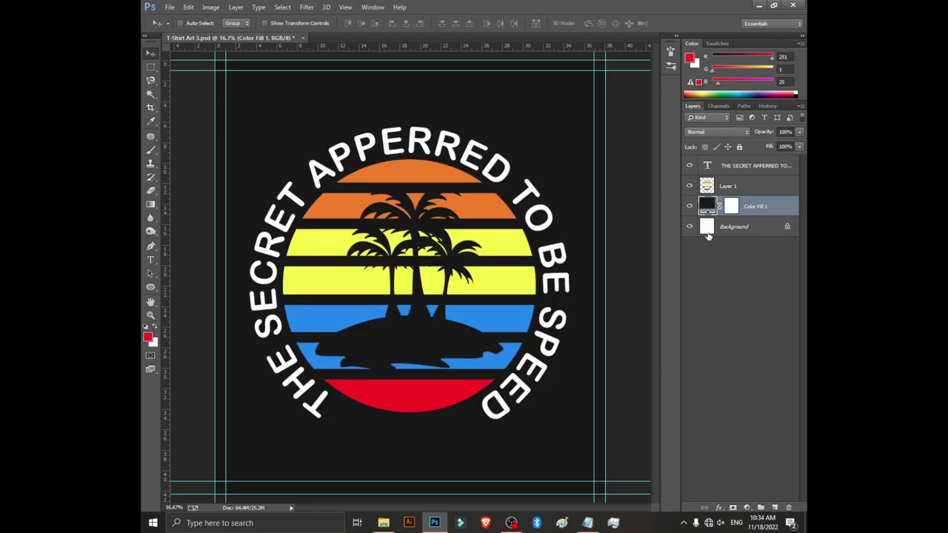
Step: Add a 3 px Stroke layer style to the circular slogan text layer
{"action": "left_click", "coordinate": [791, 164]}
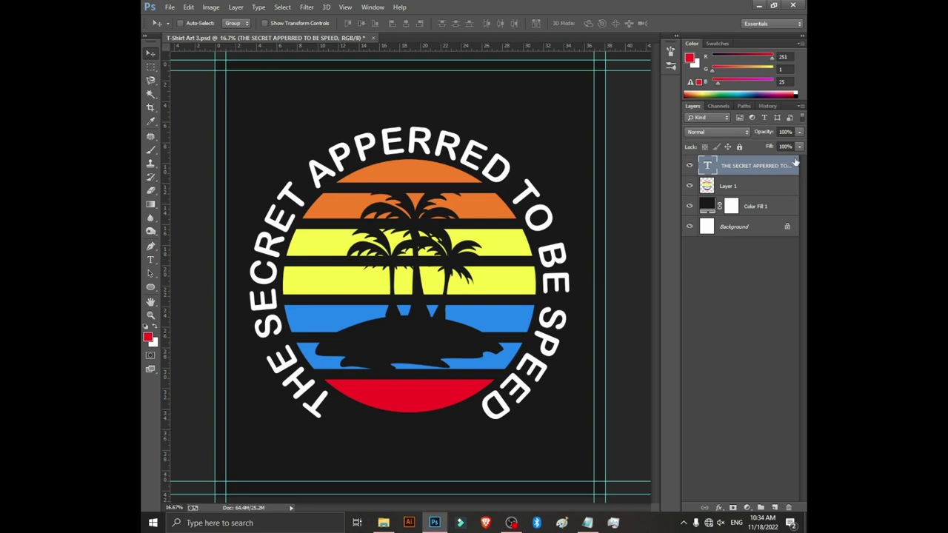
{"action": "double_click", "coordinate": [795, 161]}
{"action": "left_click_drag", "start_coordinate": [707, 29], "coordinate": [633, 74]}
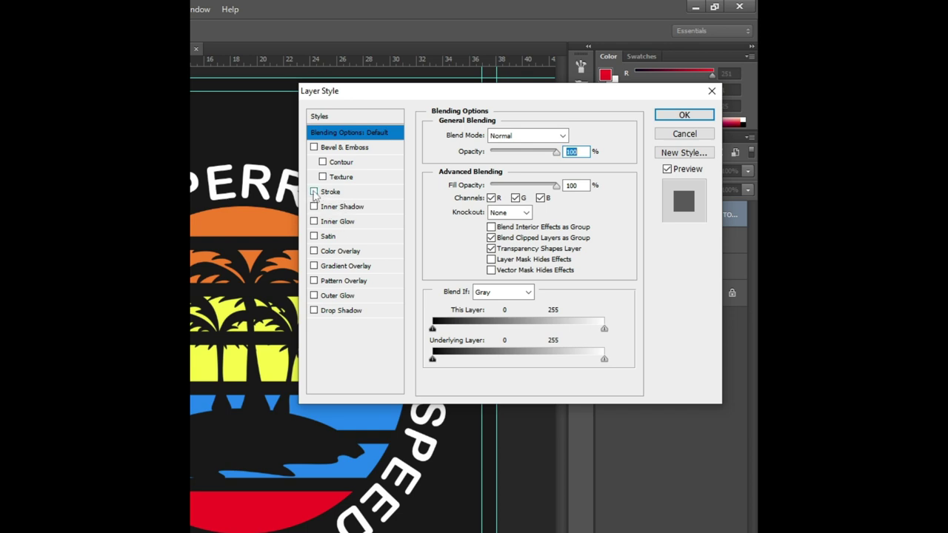
{"action": "left_click", "coordinate": [314, 193]}
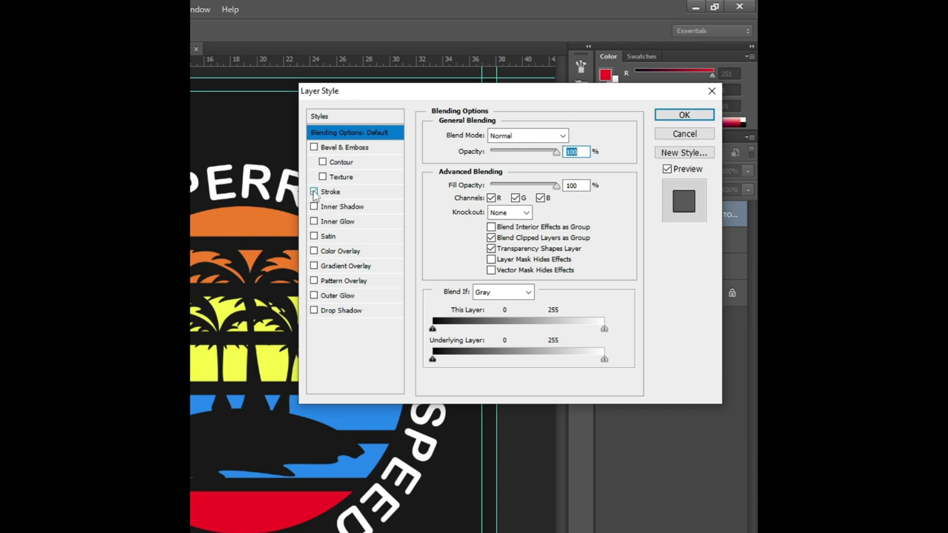
{"action": "left_click", "coordinate": [351, 194]}
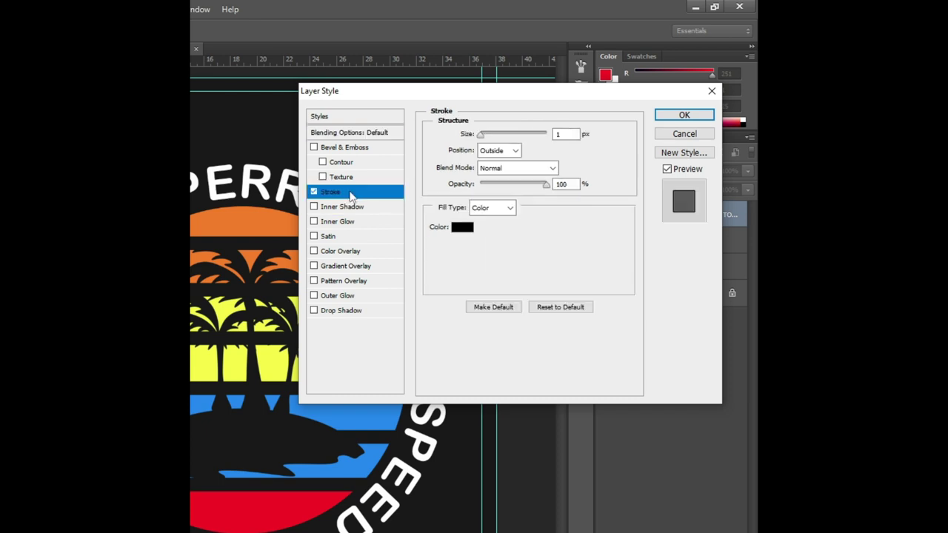
{"action": "double_click", "coordinate": [565, 133]}
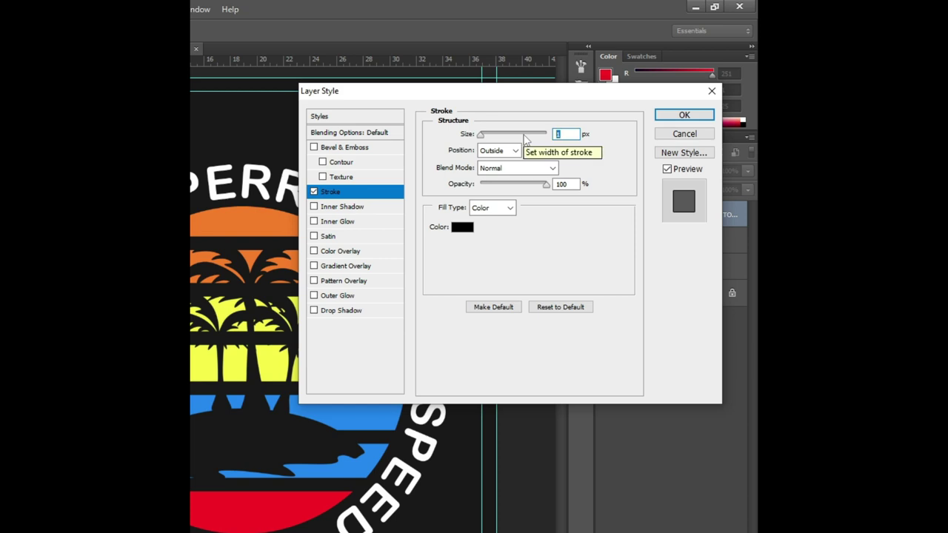
{"action": "type", "text": "3"}
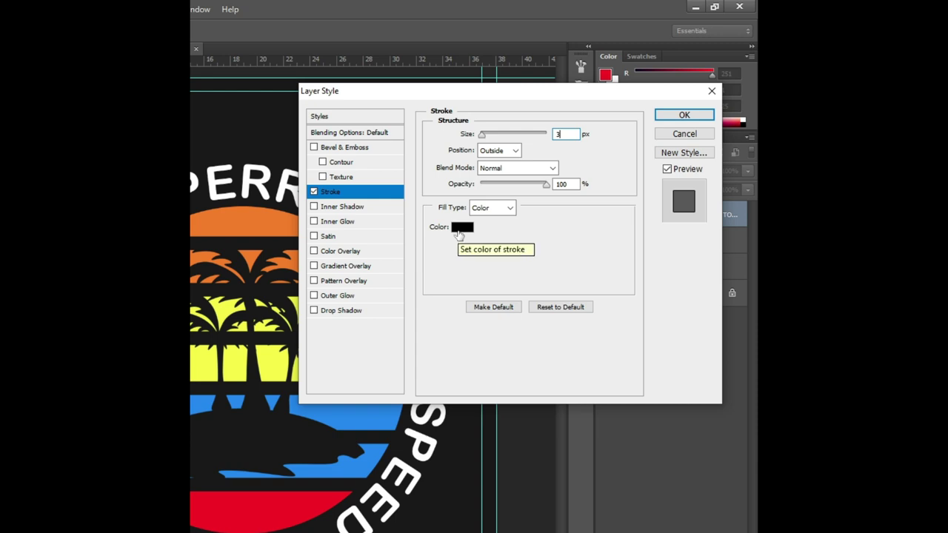
Step: Apply the 3 px stroke, then change the background fill to near-white #fbfcfb
{"action": "left_click", "coordinate": [678, 116]}
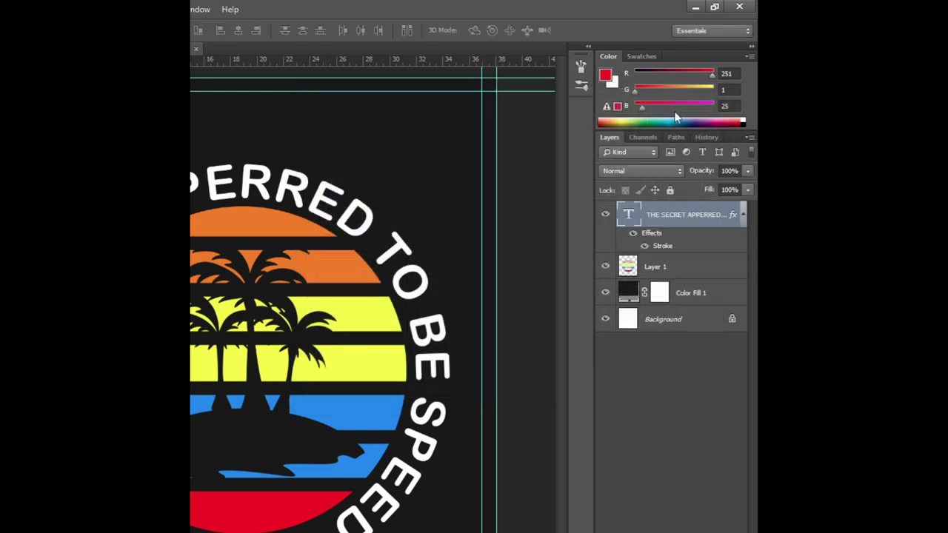
{"action": "left_click", "coordinate": [630, 294]}
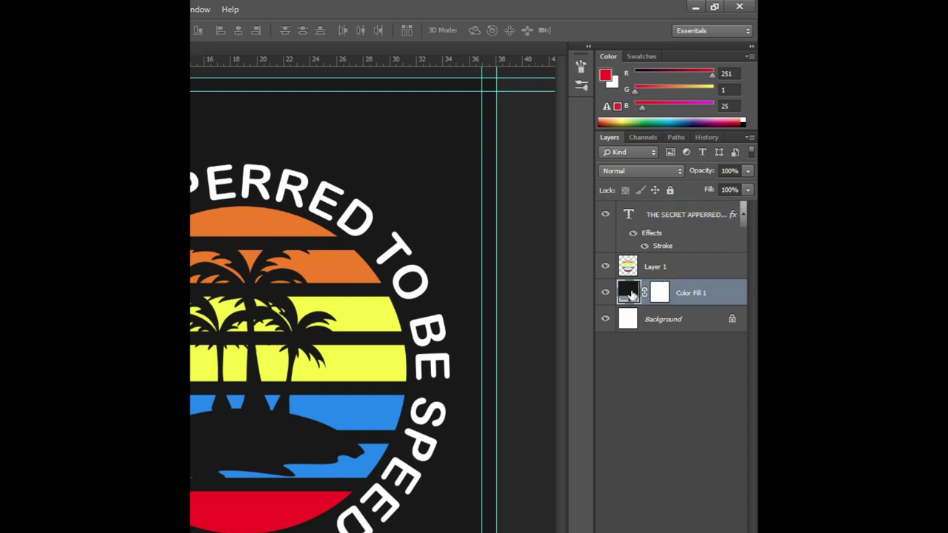
{"action": "double_click", "coordinate": [629, 293]}
{"action": "type", "text": "fbfcfb"}
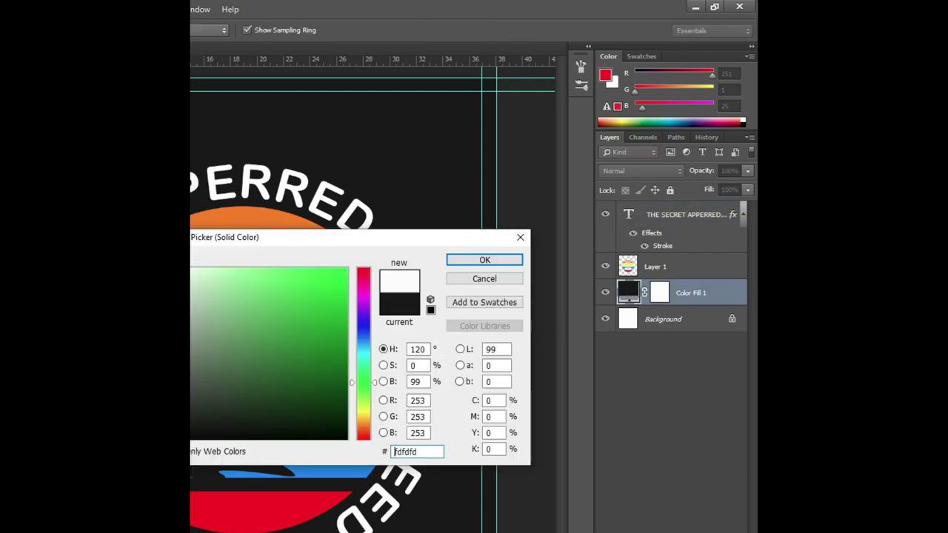
{"action": "left_click", "coordinate": [484, 261]}
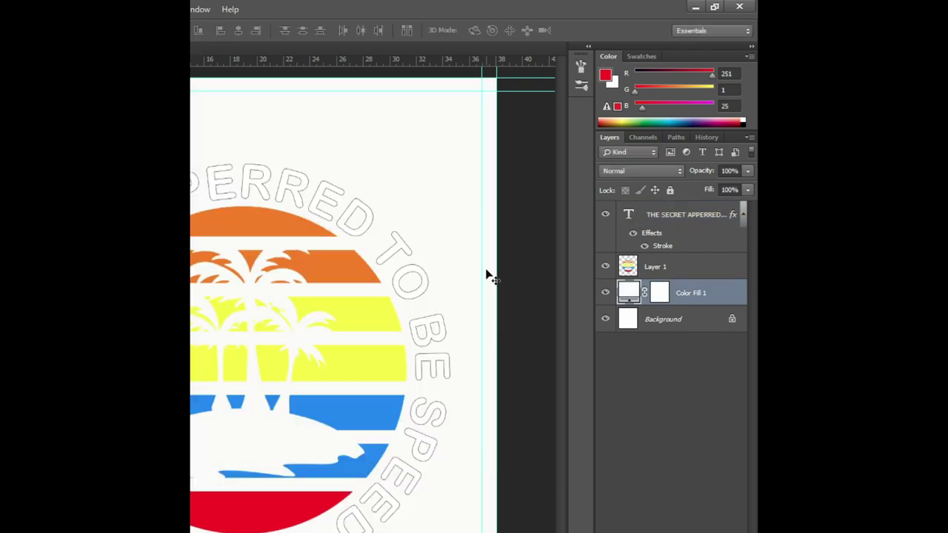
Step: Increase the circular text's Stroke size to 20 px
{"action": "left_click", "coordinate": [722, 211]}
{"action": "double_click", "coordinate": [722, 211]}
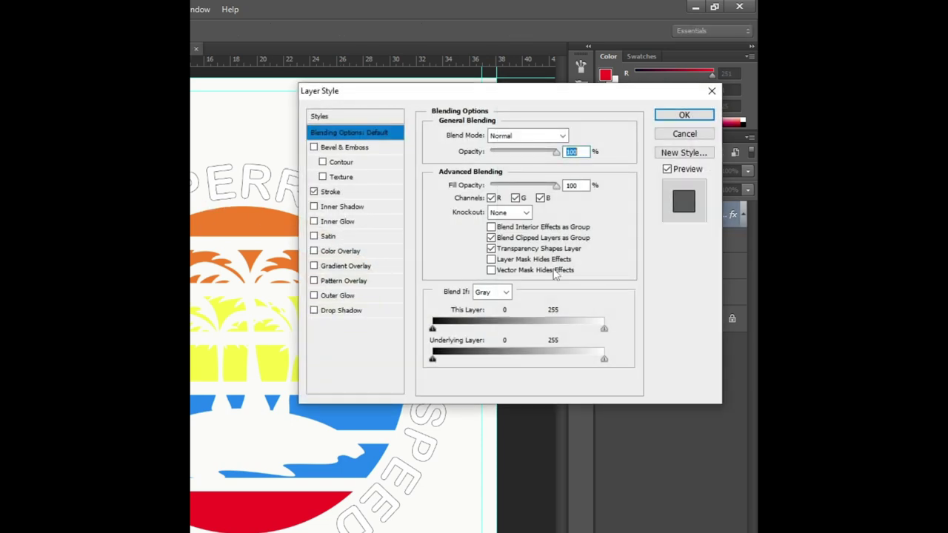
{"action": "left_click", "coordinate": [343, 194]}
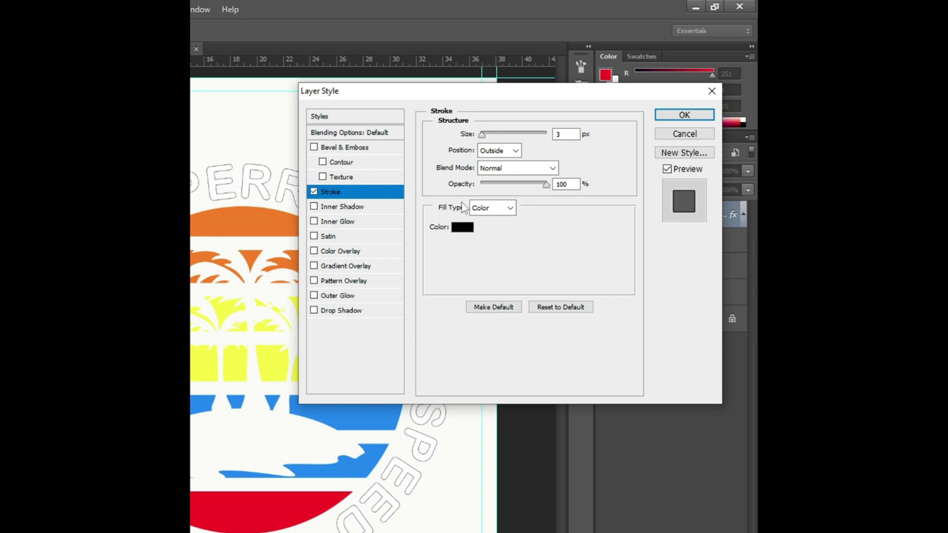
{"action": "double_click", "coordinate": [565, 135]}
{"action": "type", "text": "20"}
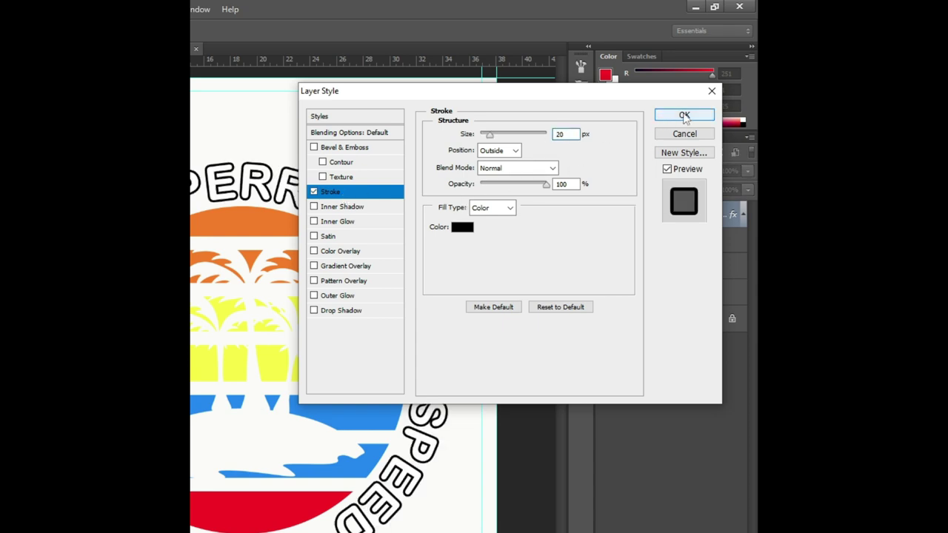
{"action": "left_click", "coordinate": [676, 117]}
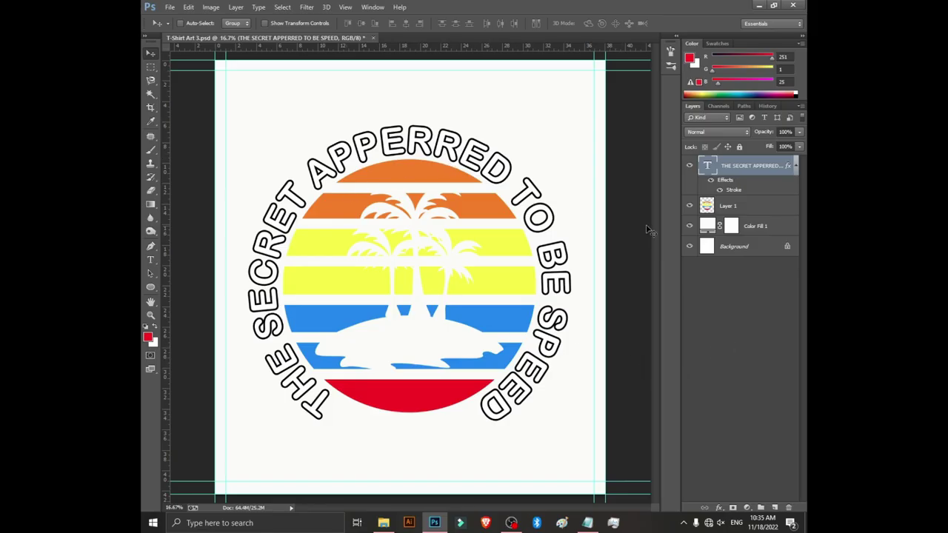
Step: Return the background fill to near-black 010101 and start saving under a new name
{"action": "double_click", "coordinate": [707, 226]}
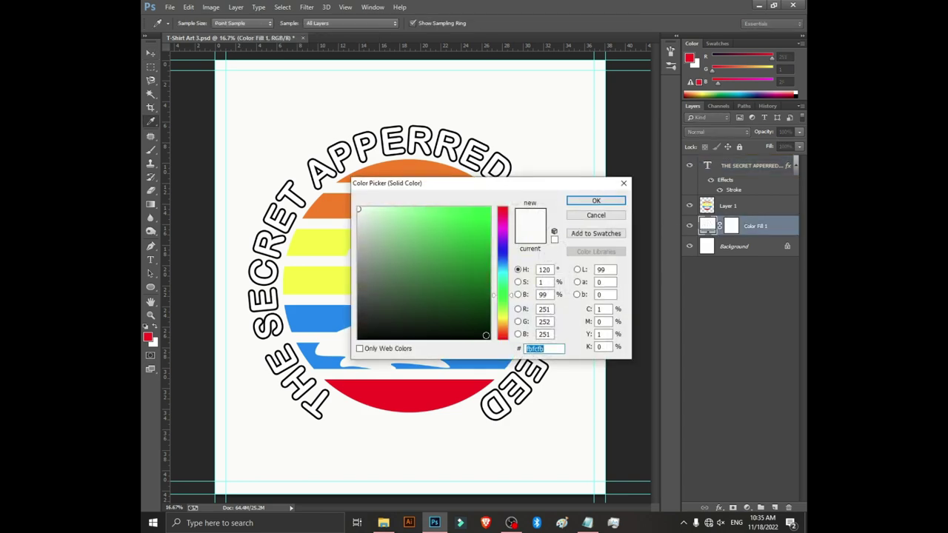
{"action": "left_click_drag", "start_coordinate": [378, 340], "coordinate": [360, 338]}
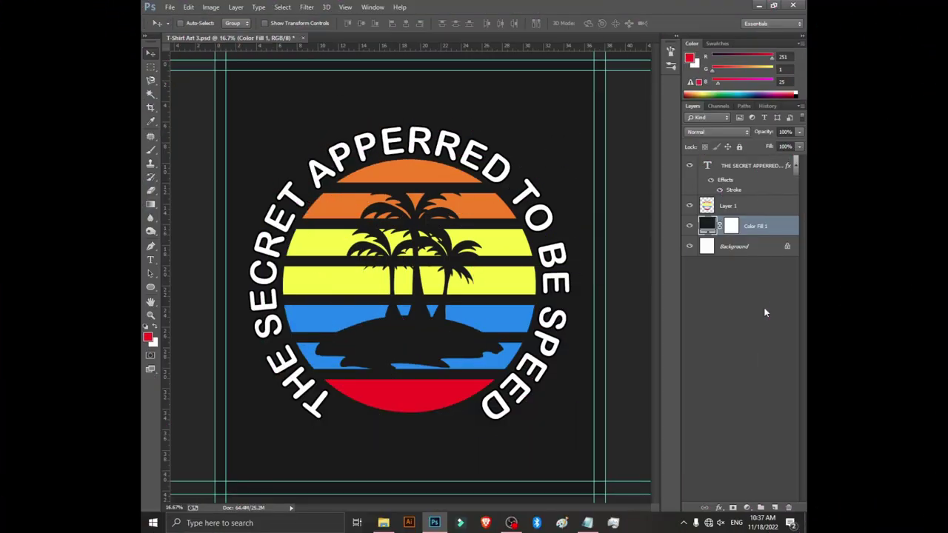
{"action": "key", "text": "ctrl+shift+s"}
{"action": "left_click", "coordinate": [172, 11]}
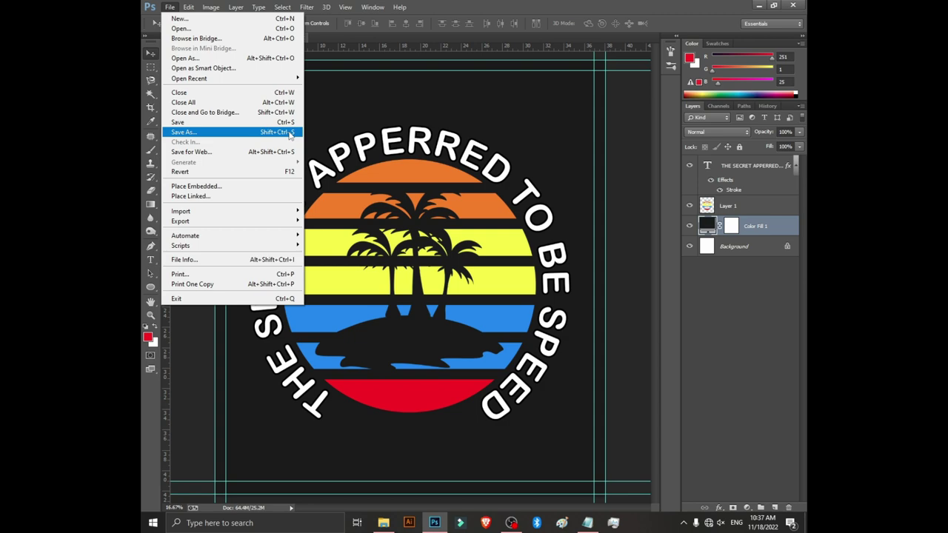
Step: Save the design as JPEG 'T-Shirt Art 3' in the T-Shirt folder
{"action": "left_click", "coordinate": [290, 133]}
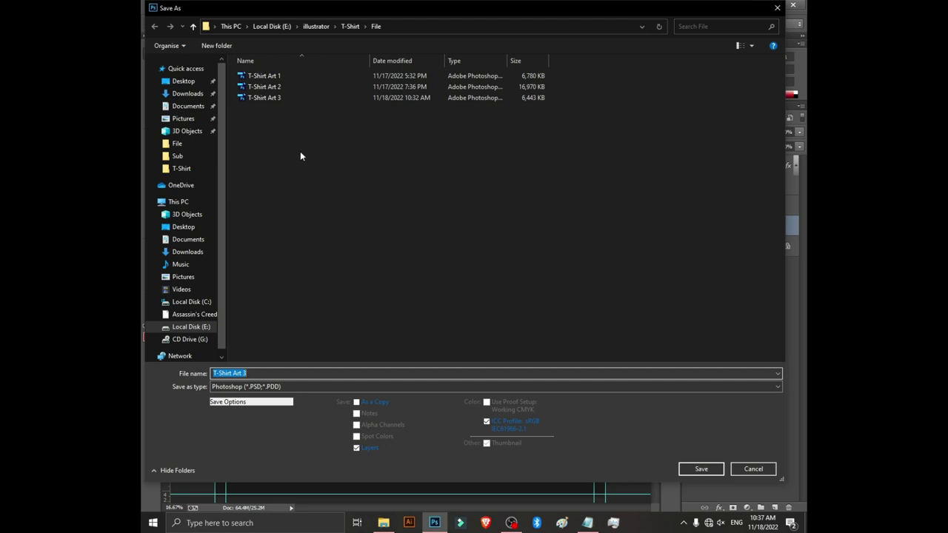
{"action": "left_click", "coordinate": [351, 26]}
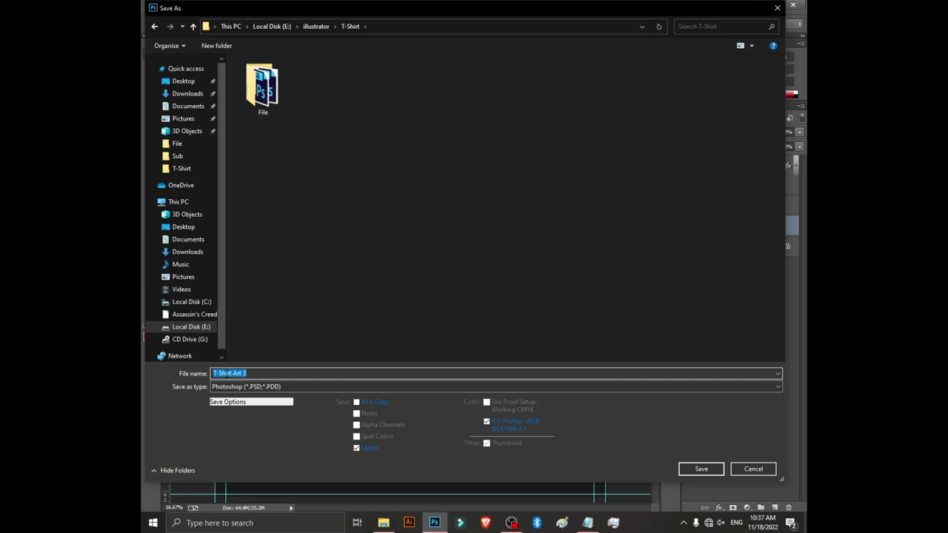
{"action": "left_click", "coordinate": [250, 373]}
{"action": "left_click", "coordinate": [288, 389]}
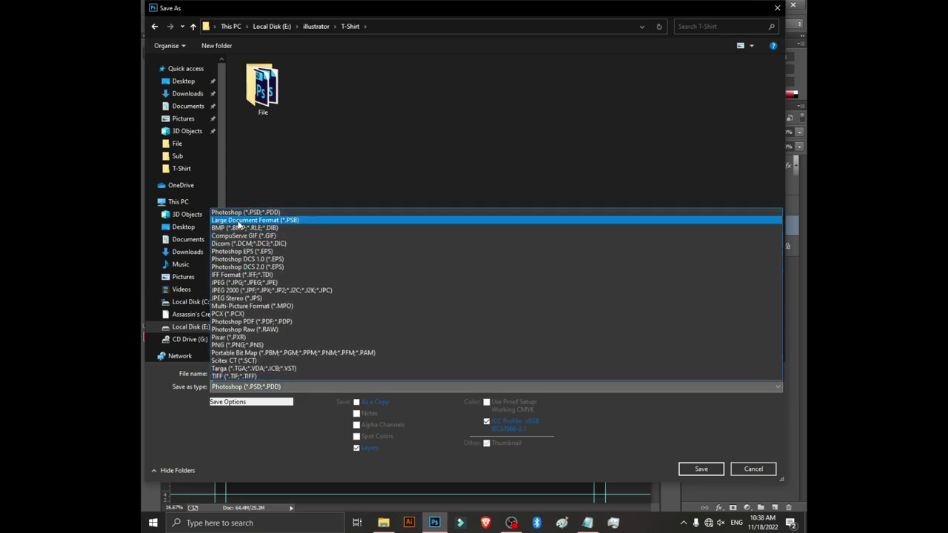
{"action": "left_click", "coordinate": [241, 284]}
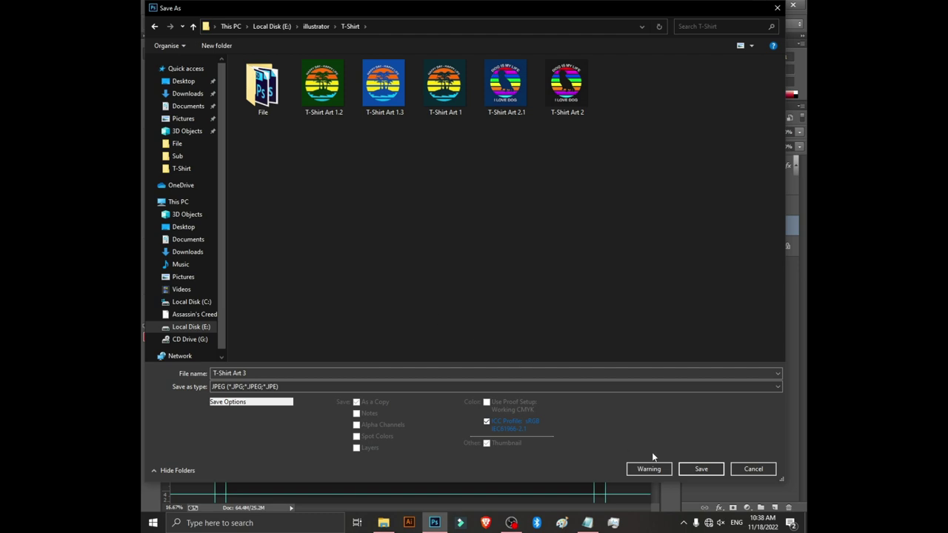
{"action": "left_click", "coordinate": [693, 469]}
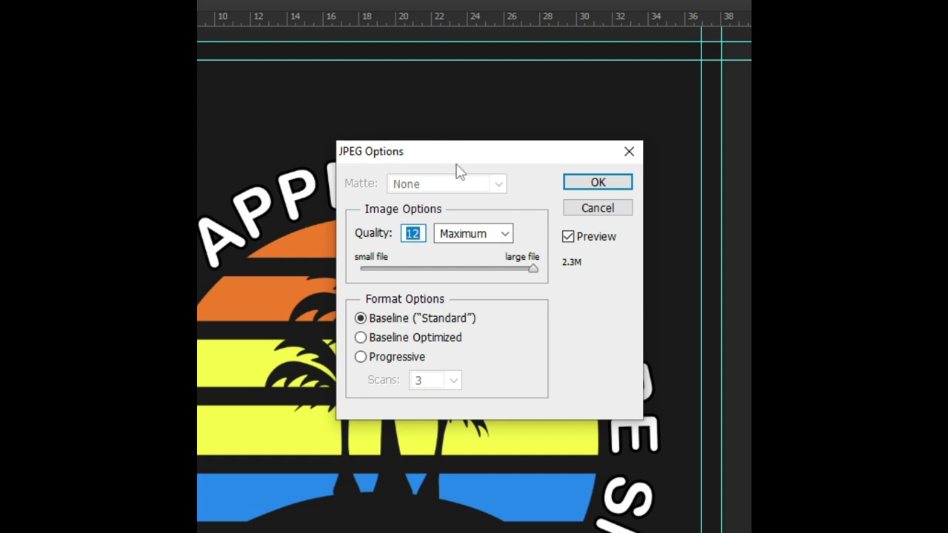
Step: Keep the JPEG quality at 12 Maximum and confirm the save
{"action": "left_click", "coordinate": [496, 239]}
{"action": "left_click", "coordinate": [491, 297]}
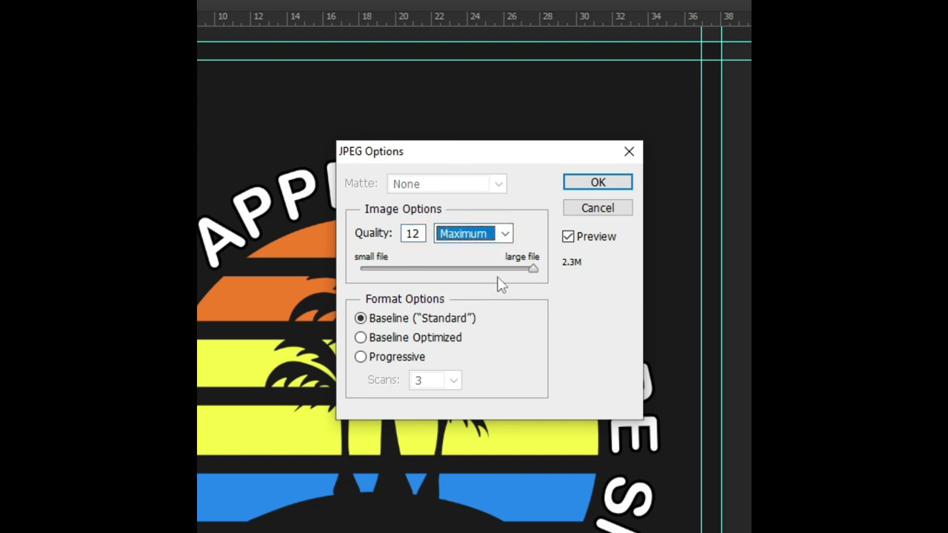
{"action": "mouse_move", "coordinate": [506, 261]}
{"action": "left_mouse_down"}
{"action": "mouse_move", "coordinate": [437, 263]}
{"action": "mouse_move", "coordinate": [518, 270]}
{"action": "left_mouse_up"}
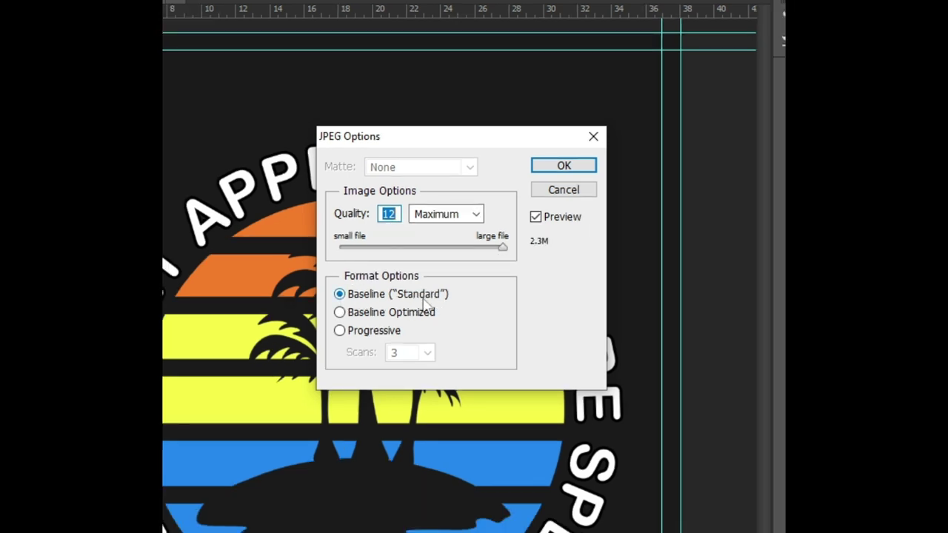
{"action": "left_click", "coordinate": [555, 166]}
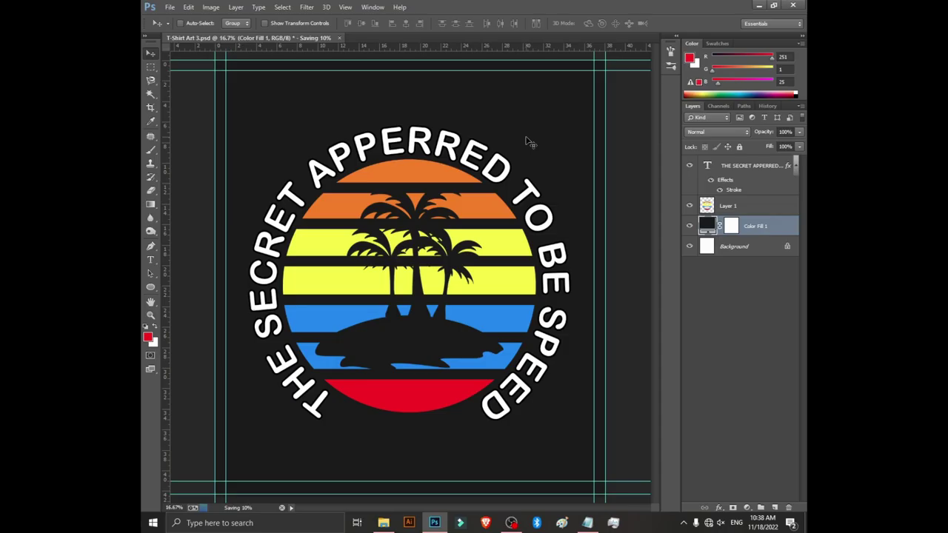